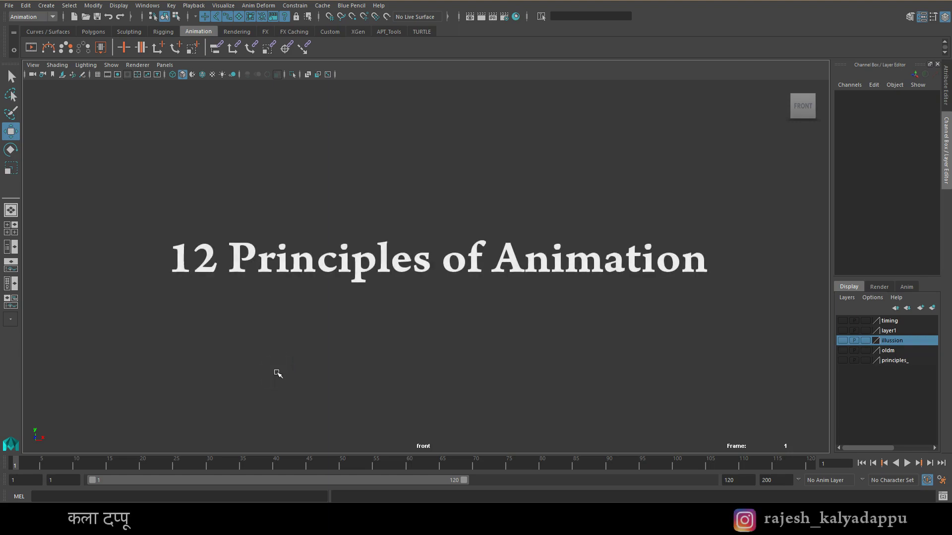
Toggle the principles_ and illusion reference layers, leaving the Illusion of Life cover hidden.
{"action": "left_click", "coordinate": [842, 361]}
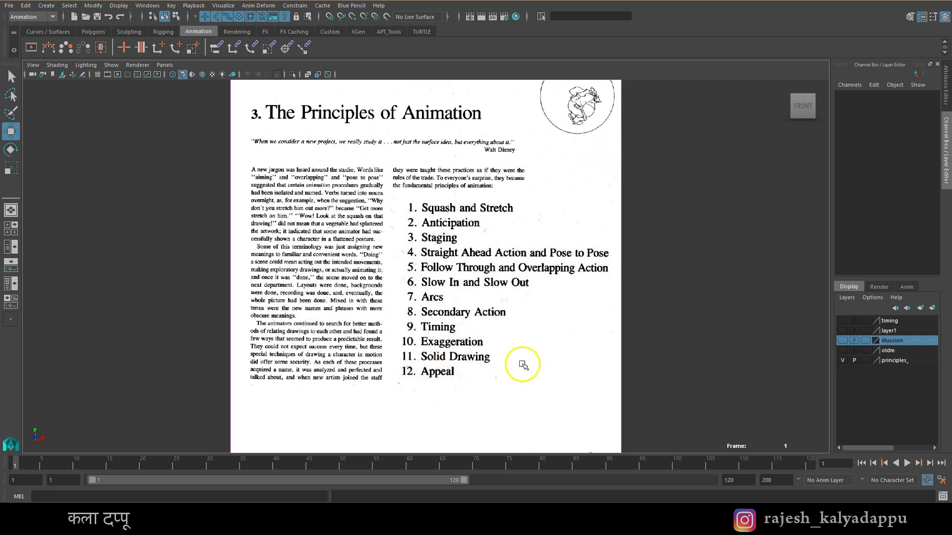
{"action": "left_click", "coordinate": [842, 360]}
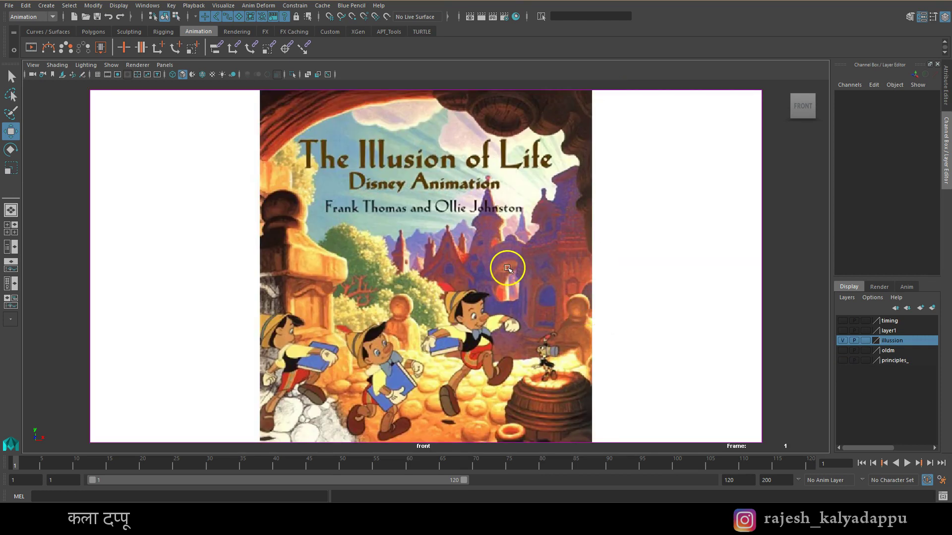
{"action": "left_click", "coordinate": [507, 267]}
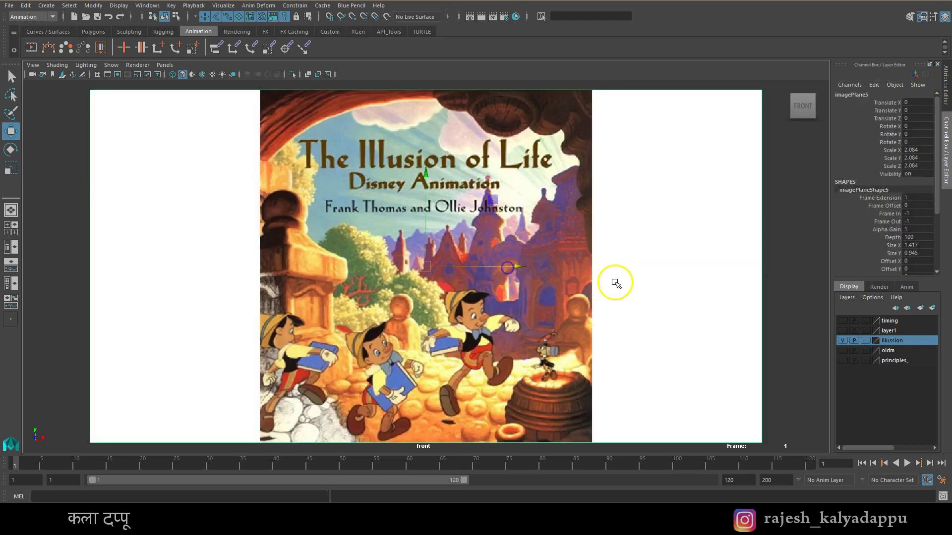
{"action": "left_click", "coordinate": [782, 266]}
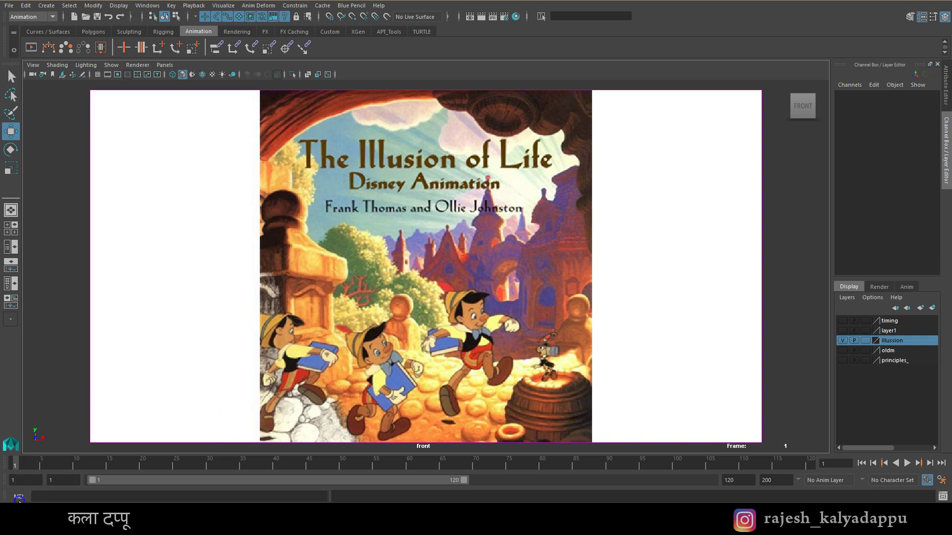
{"action": "left_click", "coordinate": [842, 341]}
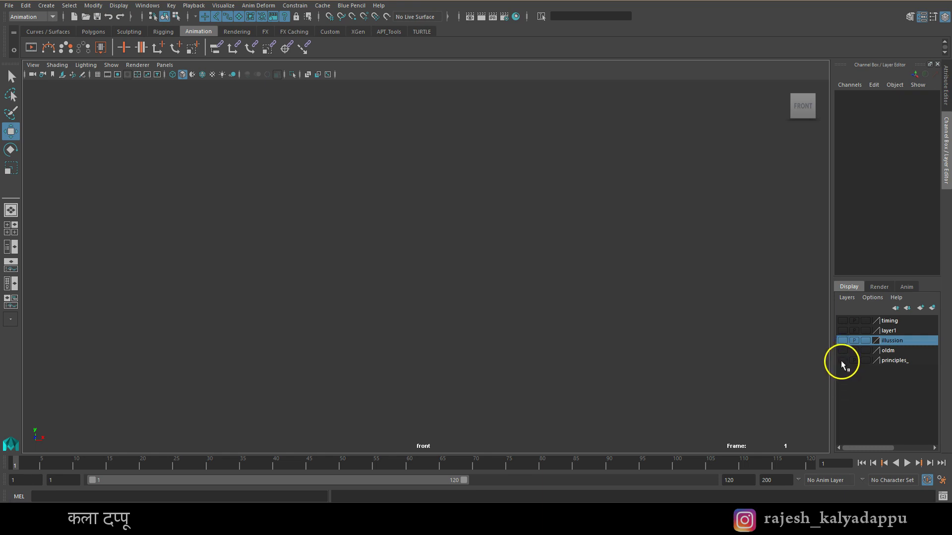
Turn on the principles_ layer to display the Principles of Animation book page.
{"action": "left_click", "coordinate": [843, 361]}
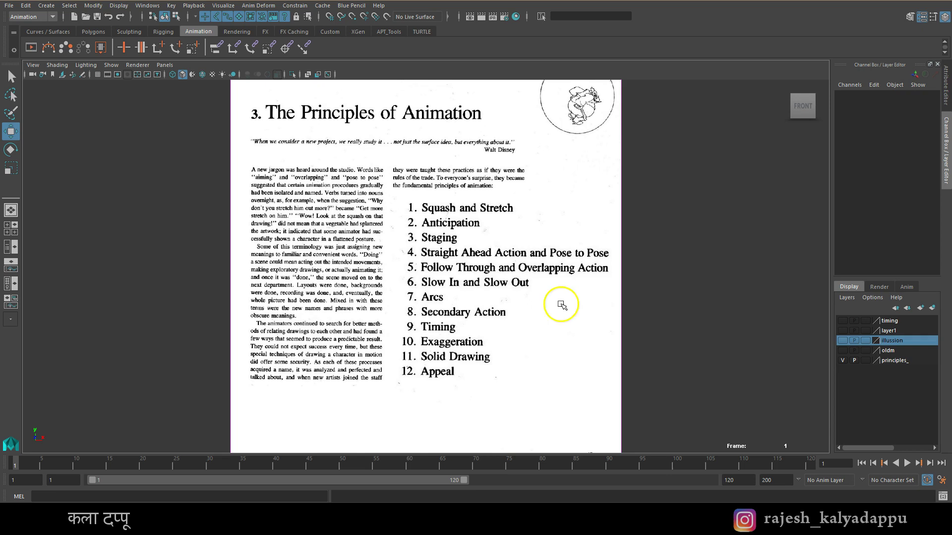
Switch back and forth between the book page layer and the typed principles list layer.
{"action": "left_click", "coordinate": [842, 361]}
{"action": "left_click", "coordinate": [843, 330]}
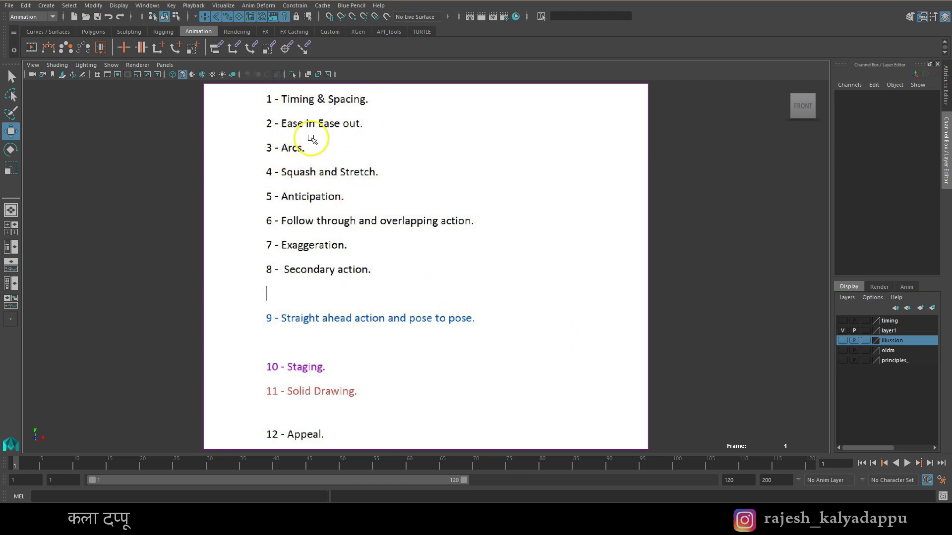
{"action": "left_click", "coordinate": [842, 330]}
{"action": "left_click", "coordinate": [842, 360]}
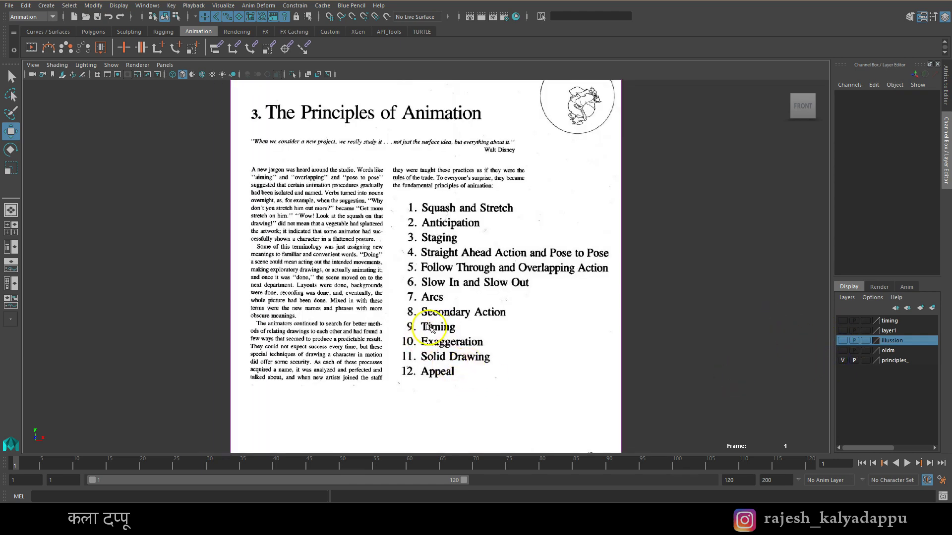
{"action": "left_click", "coordinate": [842, 360]}
{"action": "left_click", "coordinate": [843, 331]}
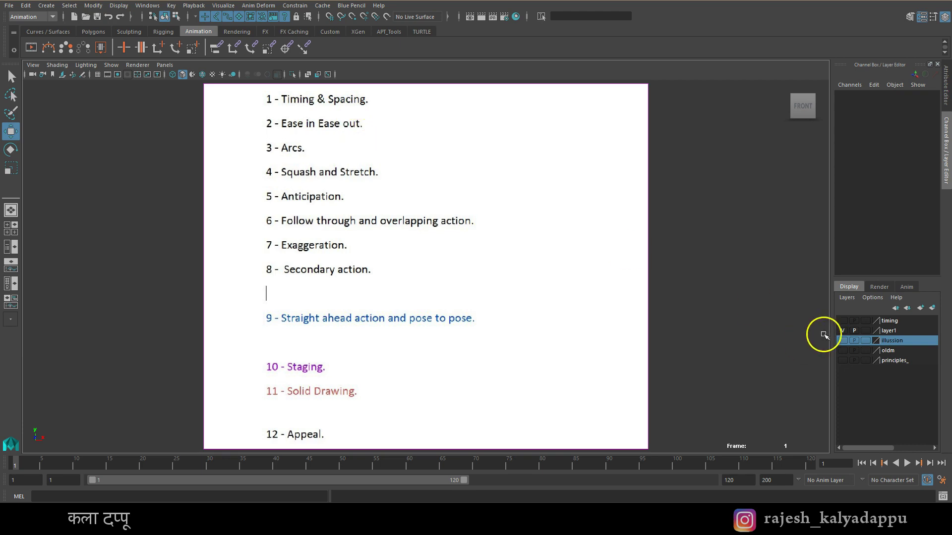
{"action": "left_click", "coordinate": [842, 331]}
{"action": "left_click", "coordinate": [843, 360]}
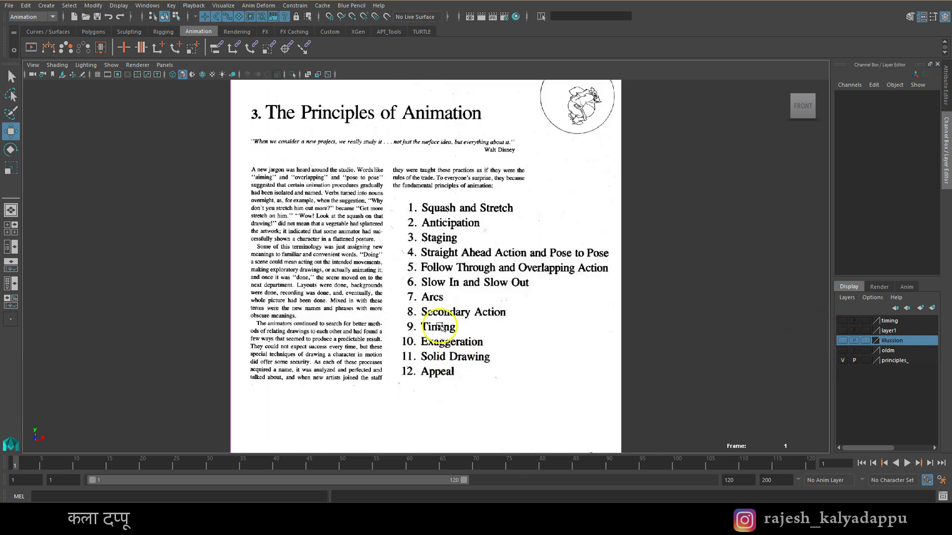
Briefly show the coin timing chart, then make the typed principles list visible.
{"action": "left_click", "coordinate": [842, 320]}
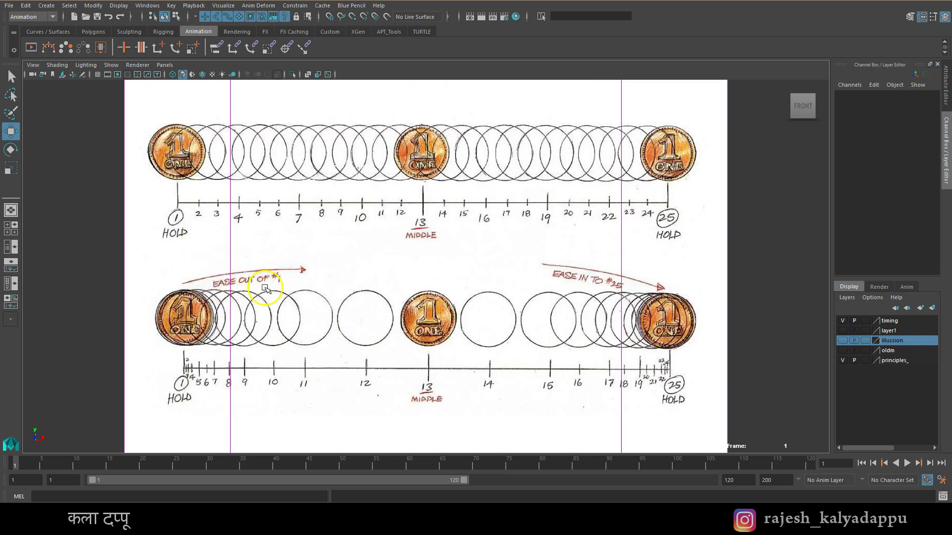
{"action": "left_click", "coordinate": [842, 321]}
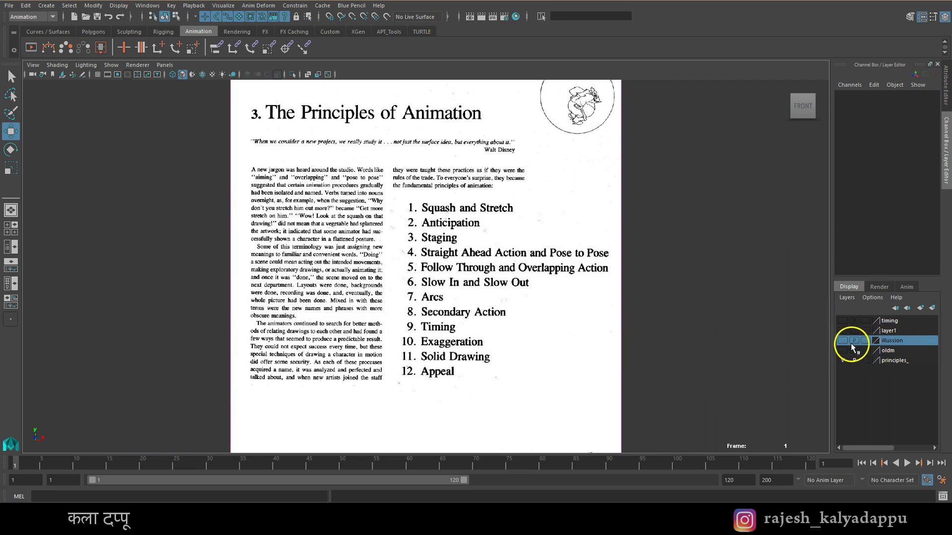
{"action": "left_click", "coordinate": [843, 330]}
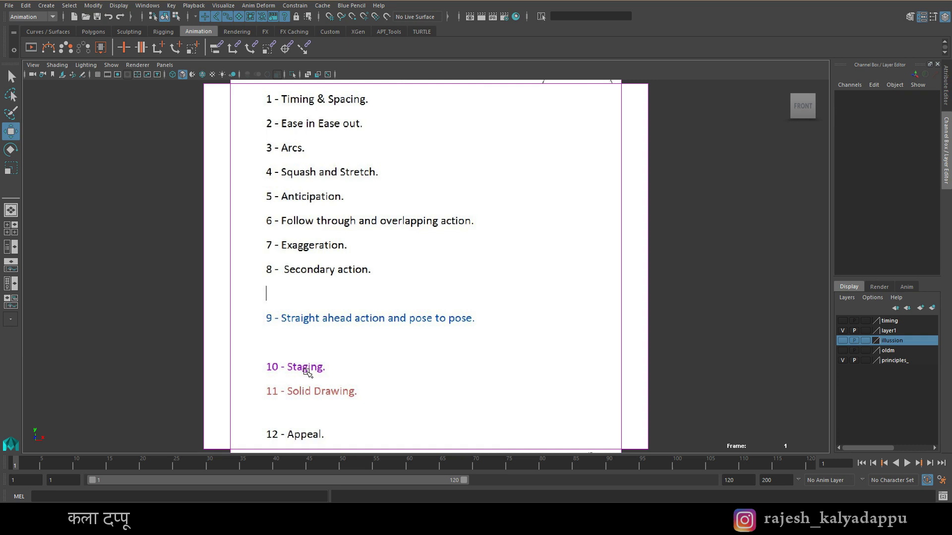
{"action": "left_click", "coordinate": [384, 375]}
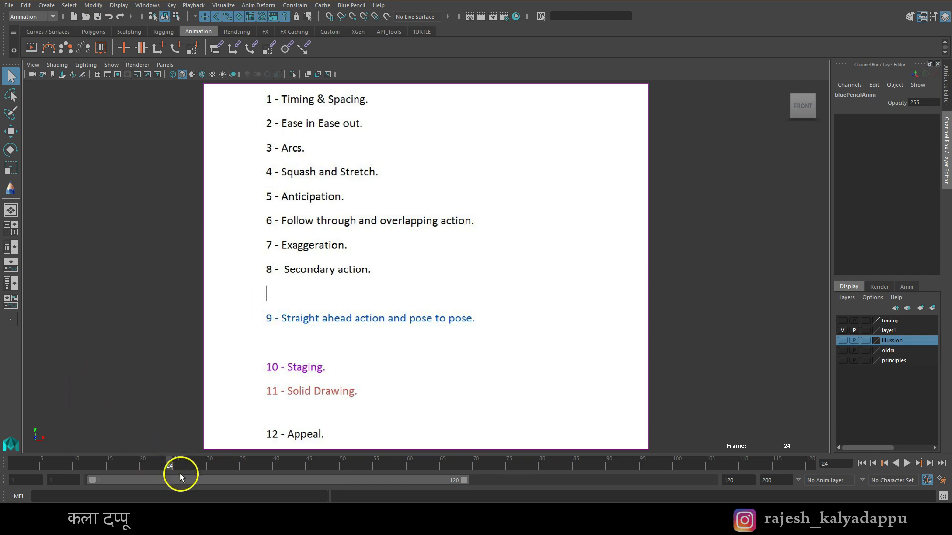
Scrub through the 120-frame timeline, set the end frame to 24, and return to frame 1.
{"action": "mouse_move", "coordinate": [10, 463]}
{"action": "left_mouse_down"}
{"action": "mouse_move", "coordinate": [284, 465]}
{"action": "mouse_move", "coordinate": [10, 464]}
{"action": "mouse_move", "coordinate": [169, 469]}
{"action": "left_mouse_up"}
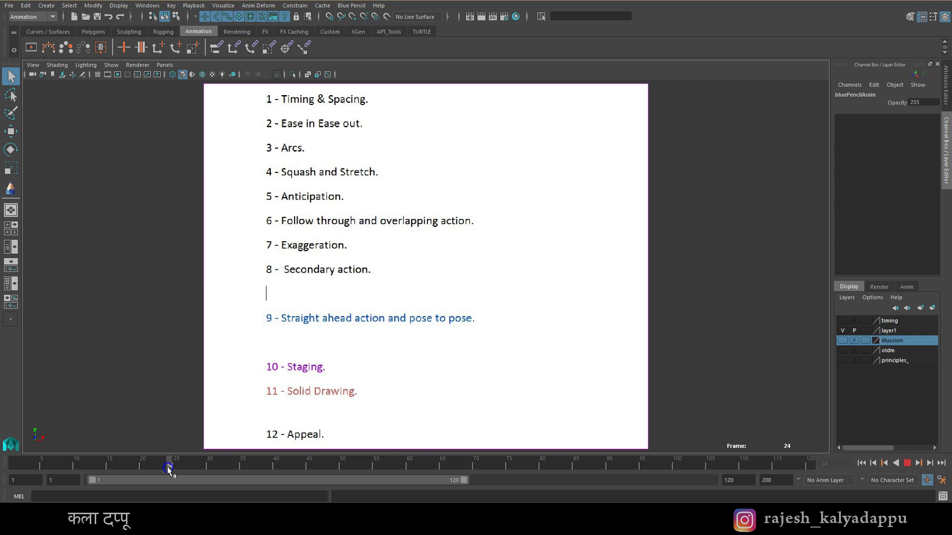
{"action": "left_click_drag", "start_coordinate": [204, 469], "coordinate": [601, 477]}
{"action": "mouse_move", "coordinate": [364, 469]}
{"action": "left_mouse_down"}
{"action": "mouse_move", "coordinate": [811, 473]}
{"action": "mouse_move", "coordinate": [95, 479]}
{"action": "left_mouse_up"}
{"action": "key", "text": "Escape"}
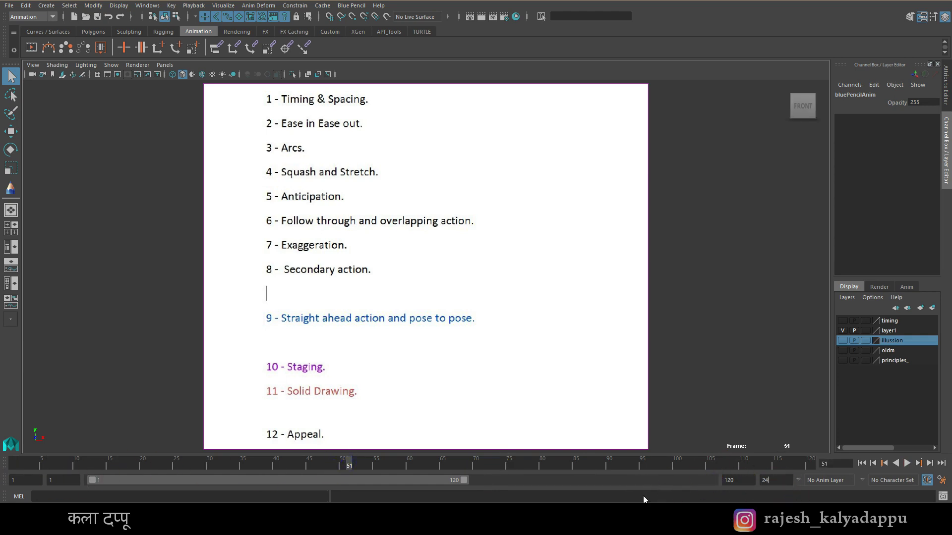
{"action": "key", "text": "Return"}
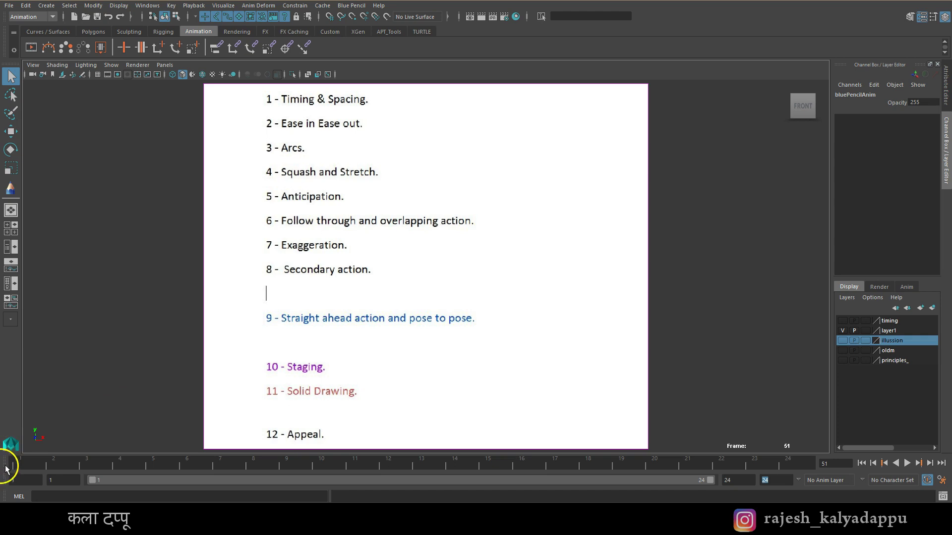
{"action": "mouse_move", "coordinate": [25, 463]}
{"action": "left_mouse_down"}
{"action": "mouse_move", "coordinate": [483, 477]}
{"action": "mouse_move", "coordinate": [39, 484]}
{"action": "left_mouse_up"}
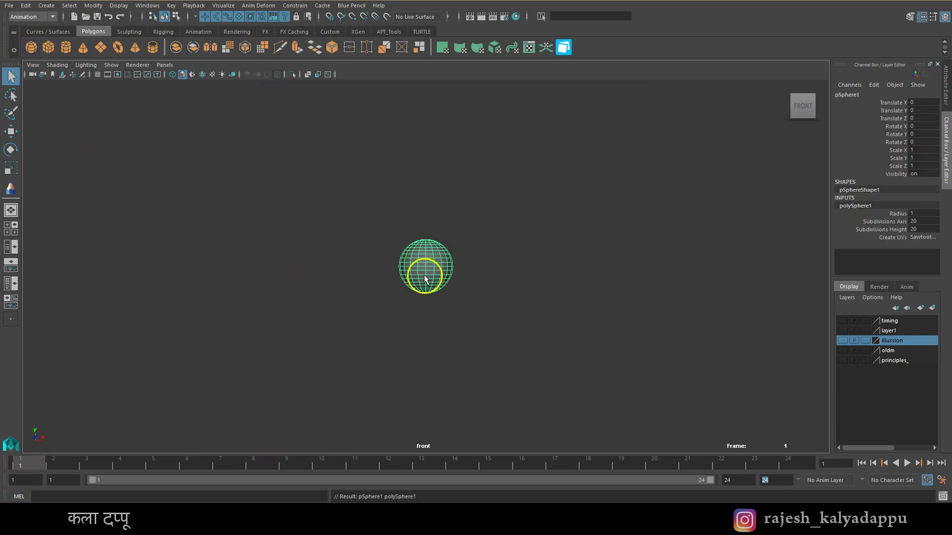
Move the sphere to the upper left and key its position at frame 1.
{"action": "key", "text": "w"}
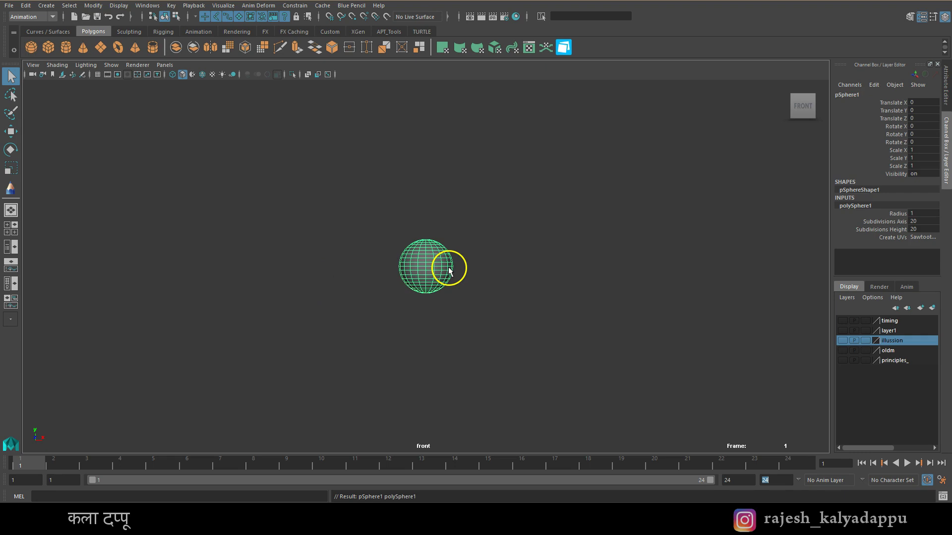
{"action": "left_click_drag", "start_coordinate": [517, 266], "coordinate": [234, 264]}
{"action": "left_click_drag", "start_coordinate": [147, 202], "coordinate": [141, 95]}
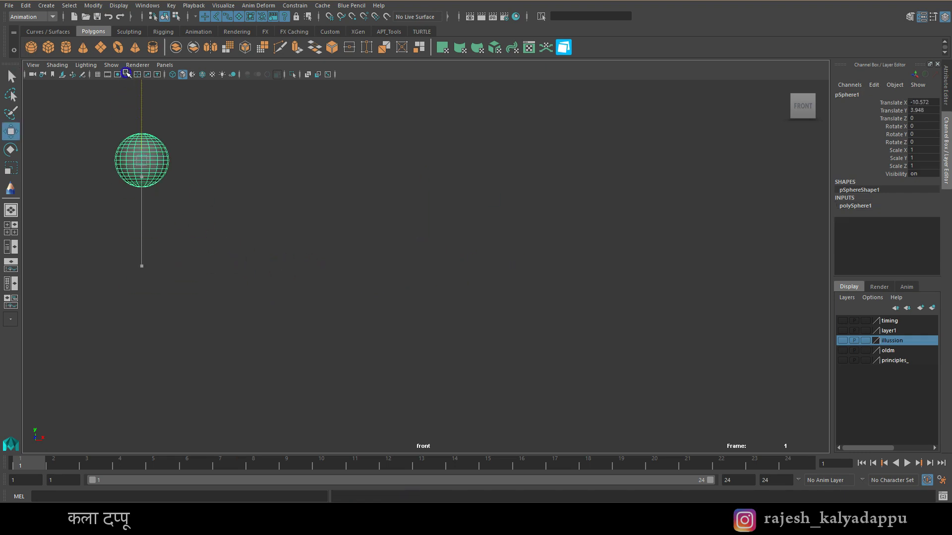
{"action": "left_click_drag", "start_coordinate": [141, 161], "coordinate": [123, 156]}
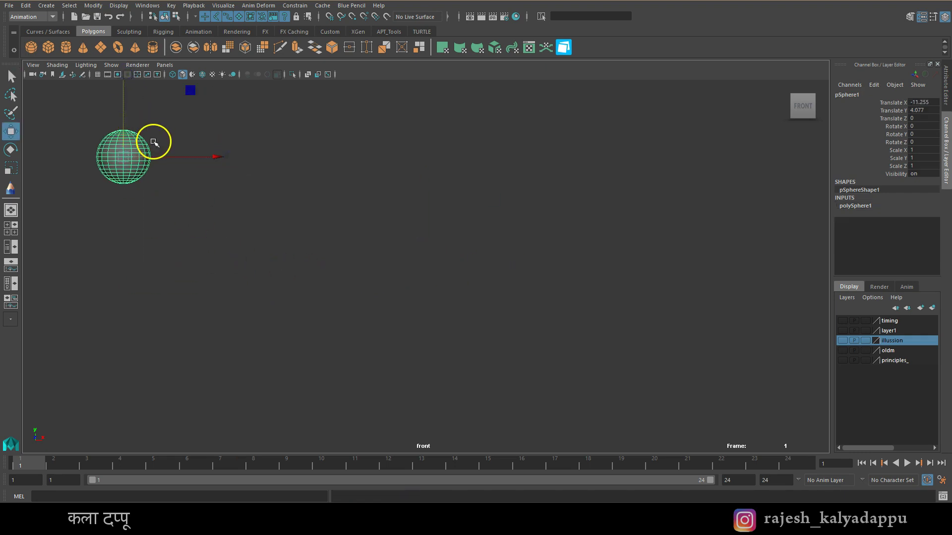
{"action": "key", "text": "s"}
{"action": "left_click", "coordinate": [14, 465]}
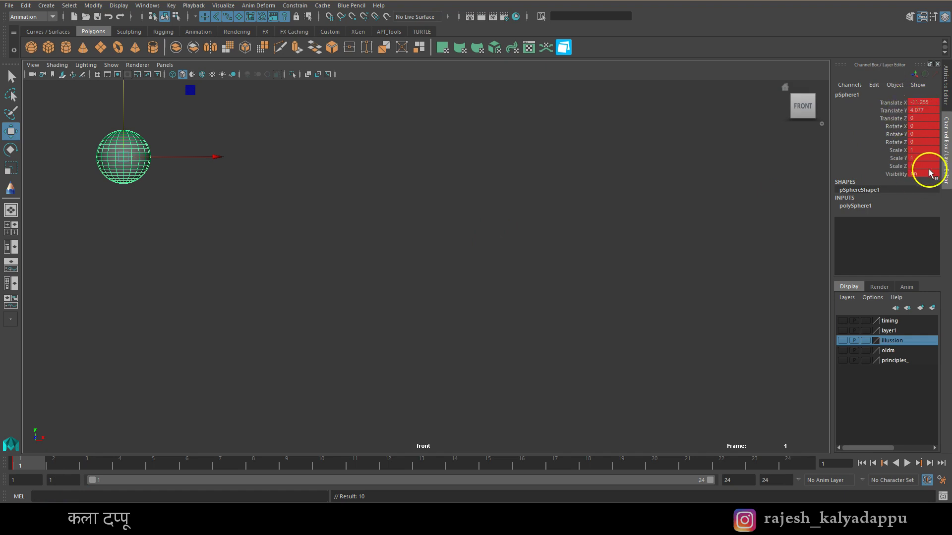
Key the sphere at frame 24, move it to the right, and play the animation.
{"action": "left_click_drag", "start_coordinate": [30, 463], "coordinate": [803, 467]}
{"action": "key", "text": "s"}
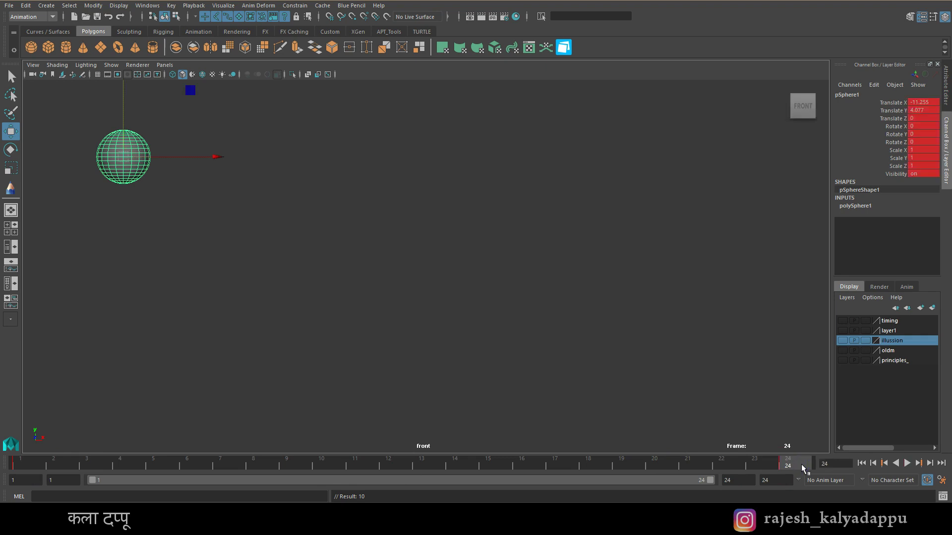
{"action": "left_click_drag", "start_coordinate": [213, 157], "coordinate": [811, 170]}
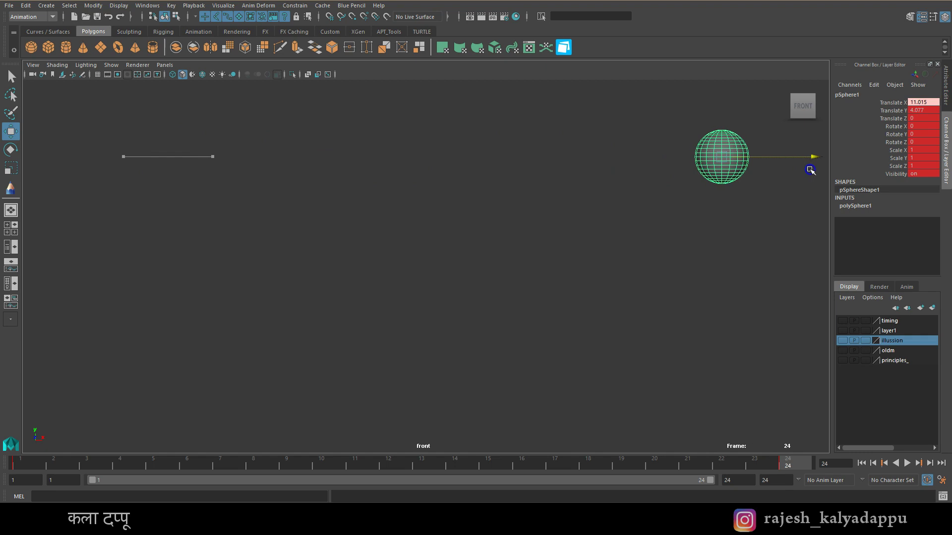
{"action": "key", "text": "alt+v"}
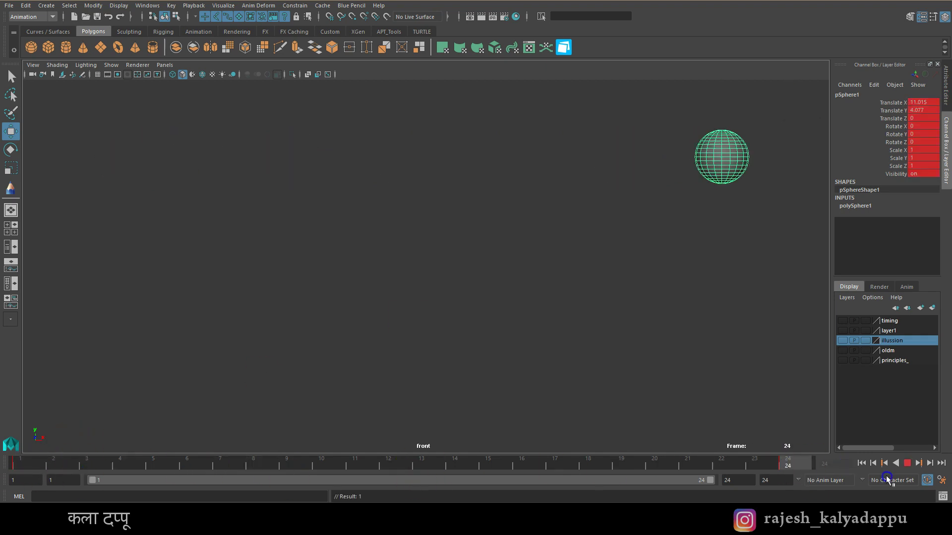
{"action": "left_click", "coordinate": [907, 463]}
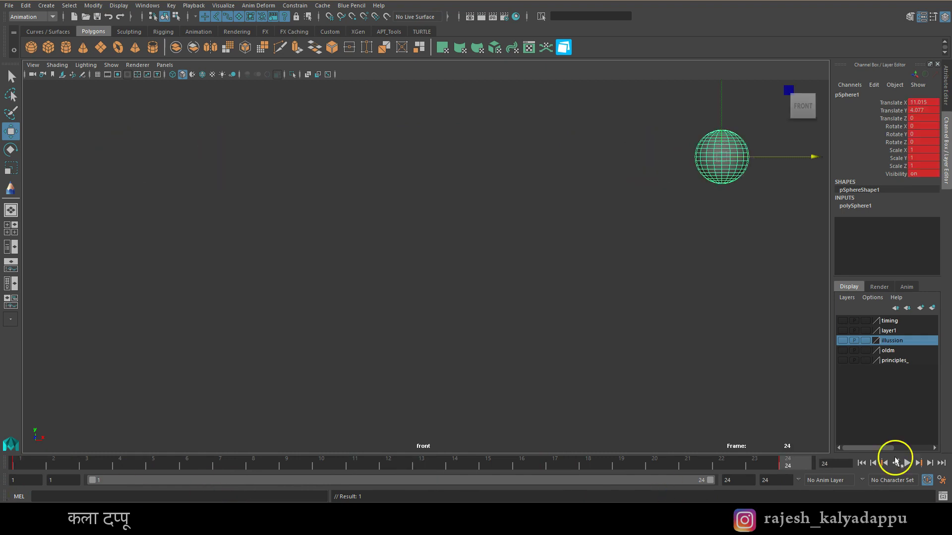
{"action": "left_click_drag", "start_coordinate": [520, 266], "coordinate": [526, 288]}
{"action": "left_click_drag", "start_coordinate": [634, 266], "coordinate": [637, 277]}
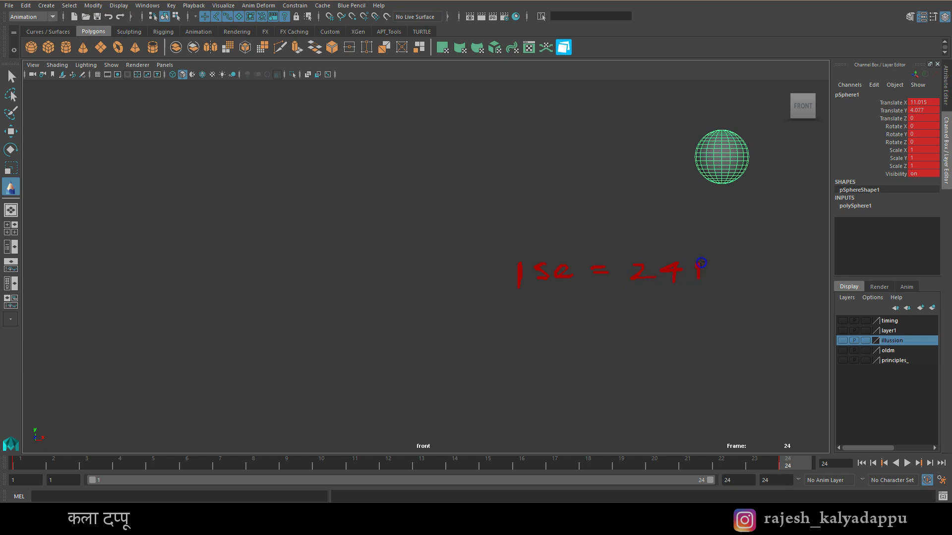
{"action": "left_click_drag", "start_coordinate": [766, 283], "coordinate": [776, 271]}
{"action": "key", "text": "alt+v"}
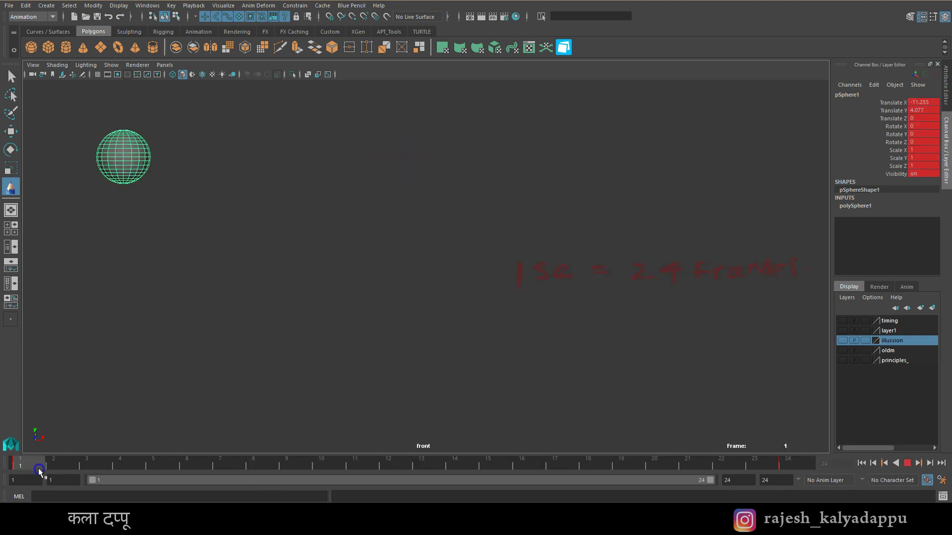
{"action": "left_click_drag", "start_coordinate": [546, 468], "coordinate": [40, 465]}
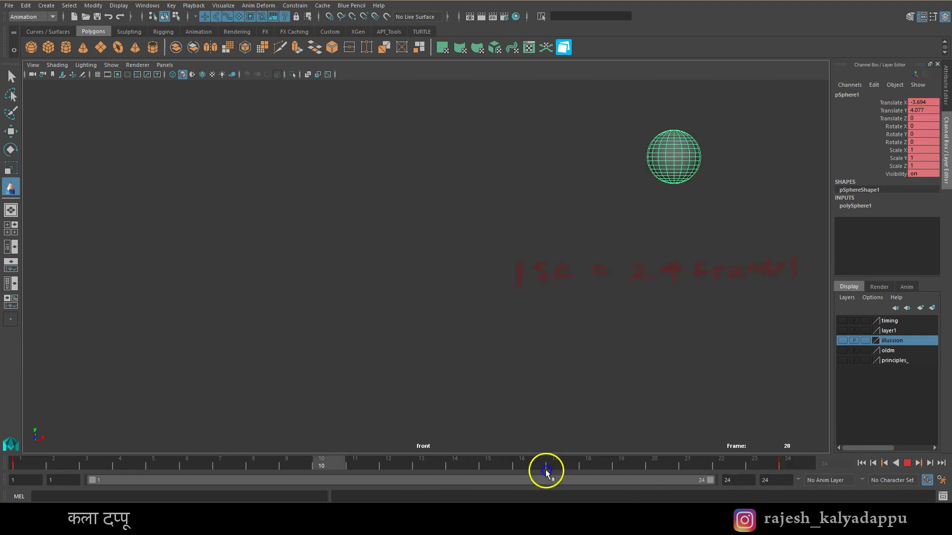
{"action": "key", "text": "alt+v"}
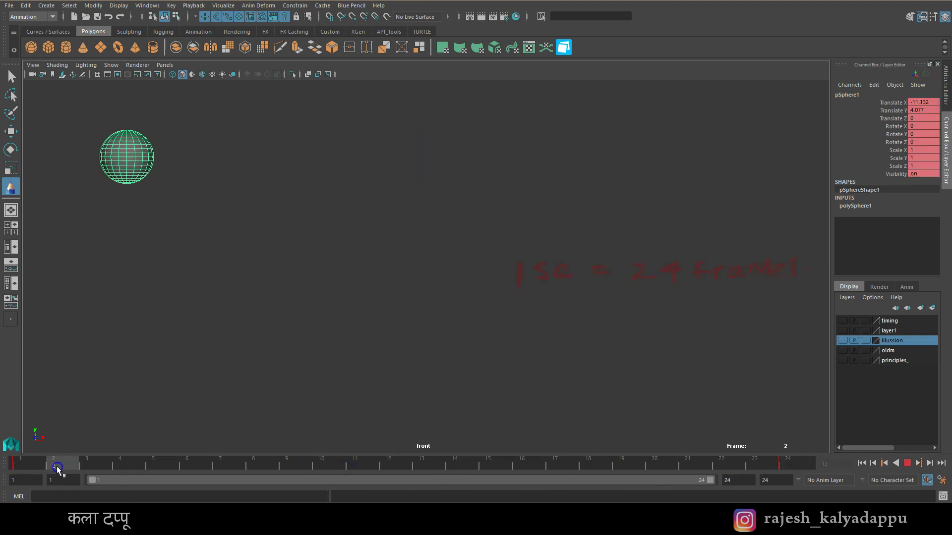
{"action": "left_click", "coordinate": [15, 467]}
{"action": "left_click_drag", "start_coordinate": [15, 467], "coordinate": [501, 468]}
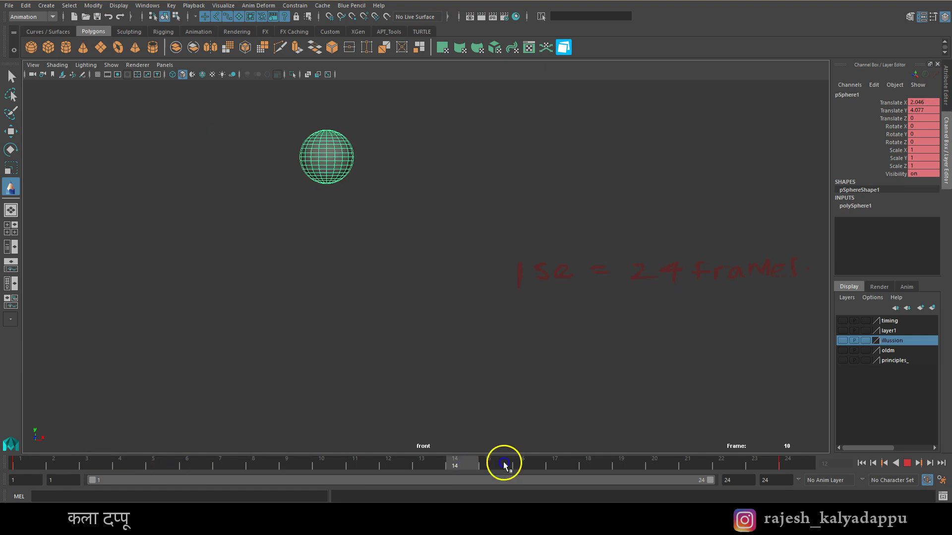
{"action": "left_click", "coordinate": [762, 467]}
{"action": "mouse_move", "coordinate": [762, 467]}
{"action": "left_mouse_down"}
{"action": "mouse_move", "coordinate": [25, 467]}
{"action": "mouse_move", "coordinate": [346, 466]}
{"action": "mouse_move", "coordinate": [4, 456]}
{"action": "left_mouse_up"}
{"action": "left_click", "coordinate": [127, 463]}
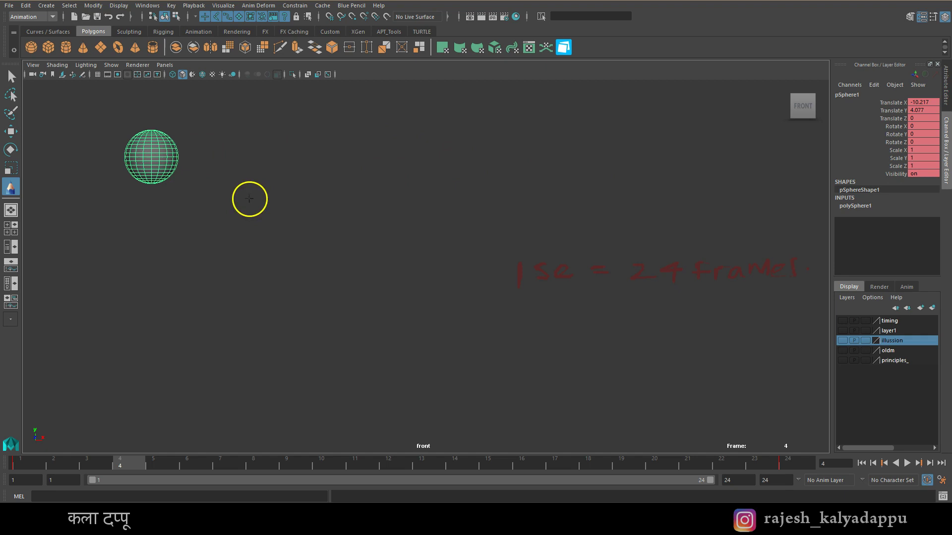
{"action": "mouse_move", "coordinate": [137, 466]}
{"action": "left_mouse_down"}
{"action": "mouse_move", "coordinate": [485, 464]}
{"action": "mouse_move", "coordinate": [120, 466]}
{"action": "mouse_move", "coordinate": [346, 474]}
{"action": "mouse_move", "coordinate": [311, 472]}
{"action": "mouse_move", "coordinate": [329, 472]}
{"action": "left_mouse_up"}
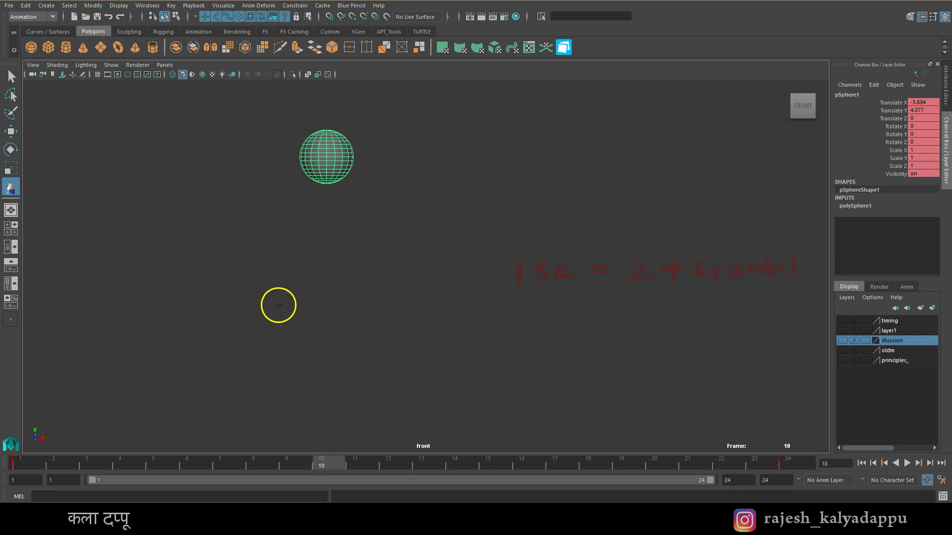
{"action": "left_click_drag", "start_coordinate": [91, 306], "coordinate": [91, 292]}
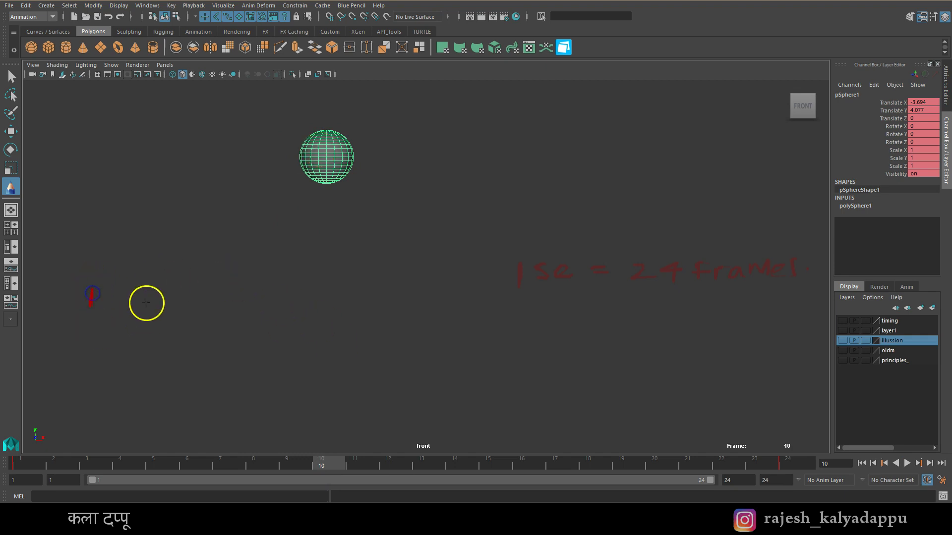
{"action": "left_click_drag", "start_coordinate": [224, 319], "coordinate": [224, 302]}
{"action": "left_click_drag", "start_coordinate": [322, 321], "coordinate": [318, 306]}
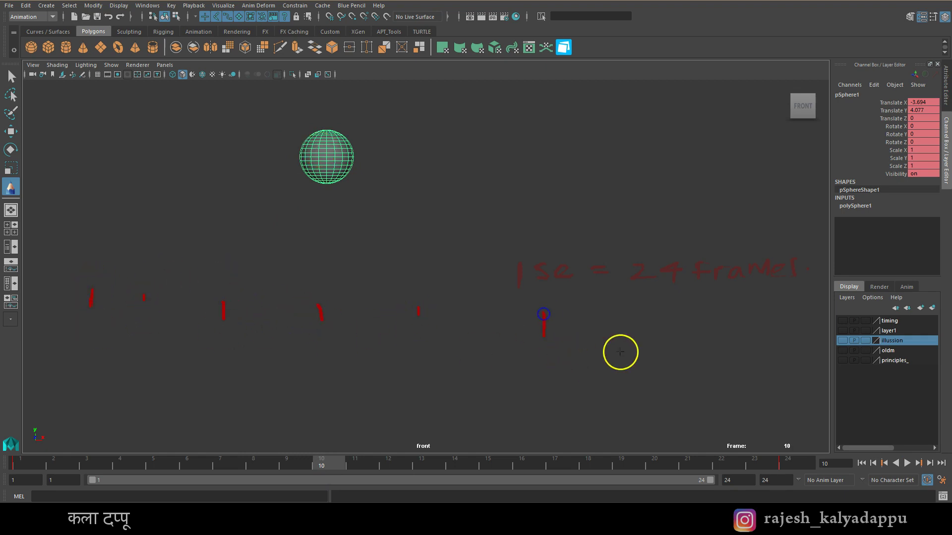
{"action": "mouse_move", "coordinate": [94, 395]}
{"action": "left_mouse_down"}
{"action": "mouse_move", "coordinate": [91, 376]}
{"action": "mouse_move", "coordinate": [116, 406]}
{"action": "left_mouse_up"}
{"action": "left_click_drag", "start_coordinate": [216, 373], "coordinate": [223, 409]}
{"action": "left_click_drag", "start_coordinate": [415, 398], "coordinate": [418, 402]}
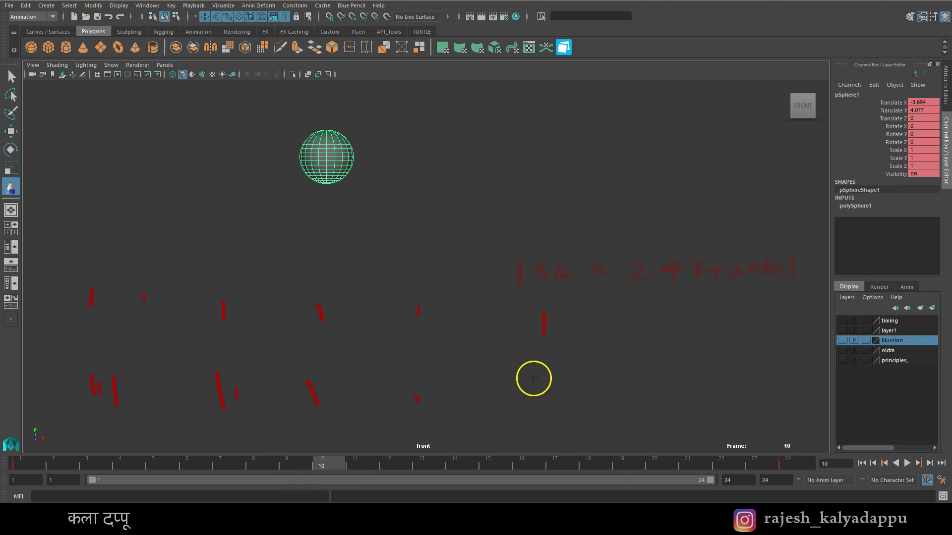
{"action": "key", "text": "ctrl+z"}
{"action": "key", "text": "ctrl+z"}
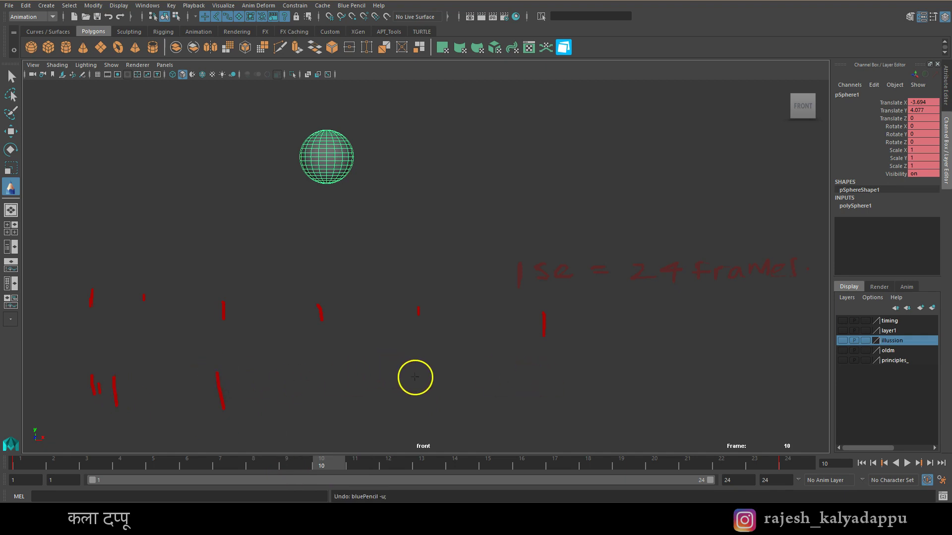
{"action": "key", "text": "ctrl+z"}
{"action": "key", "text": "ctrl+z"}
{"action": "key", "text": "ctrl+z"}
{"action": "key", "text": "ctrl+z"}
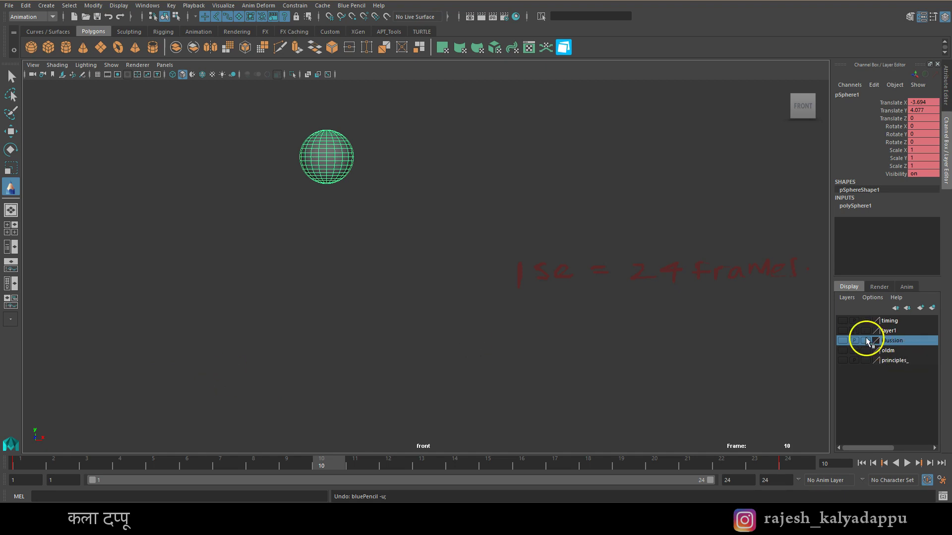
Show the timing layer's coin chart and sketch Blue Pencil marks beside the ease-out row.
{"action": "left_click", "coordinate": [843, 322]}
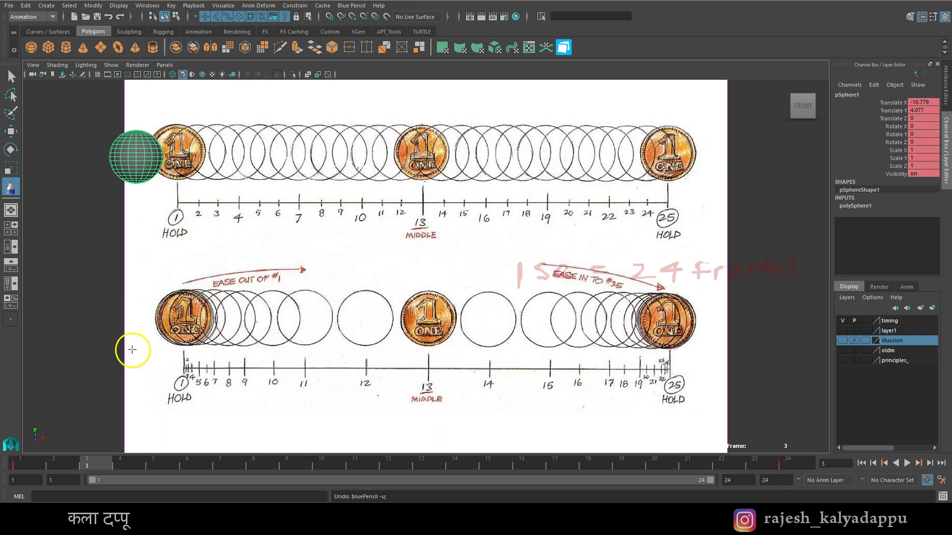
{"action": "left_click", "coordinate": [55, 288]}
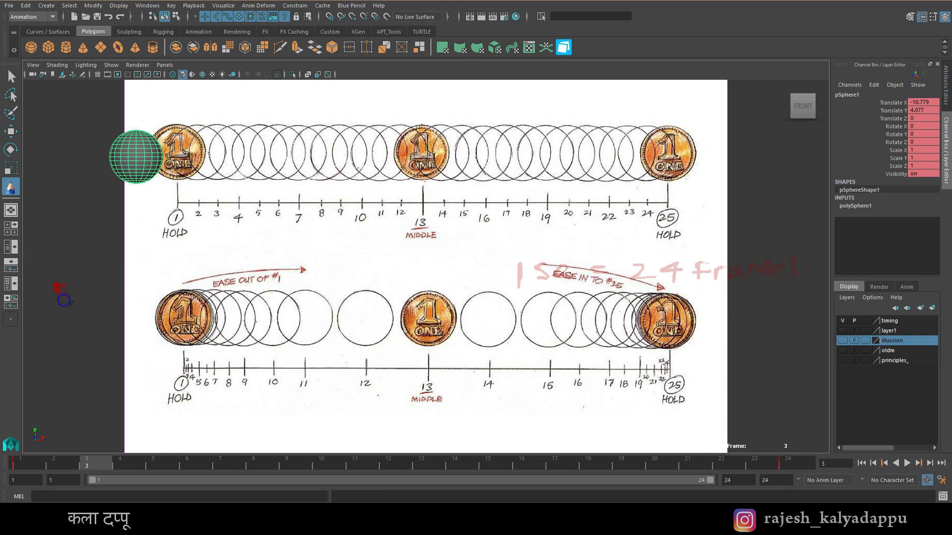
{"action": "mouse_move", "coordinate": [94, 280]}
{"action": "left_mouse_down"}
{"action": "mouse_move", "coordinate": [93, 291]}
{"action": "mouse_move", "coordinate": [137, 312]}
{"action": "left_mouse_up"}
Annotate the coin chart near ease-out, above the lower coins, and along the vertical timing line.
{"action": "left_click_drag", "start_coordinate": [184, 271], "coordinate": [185, 286]}
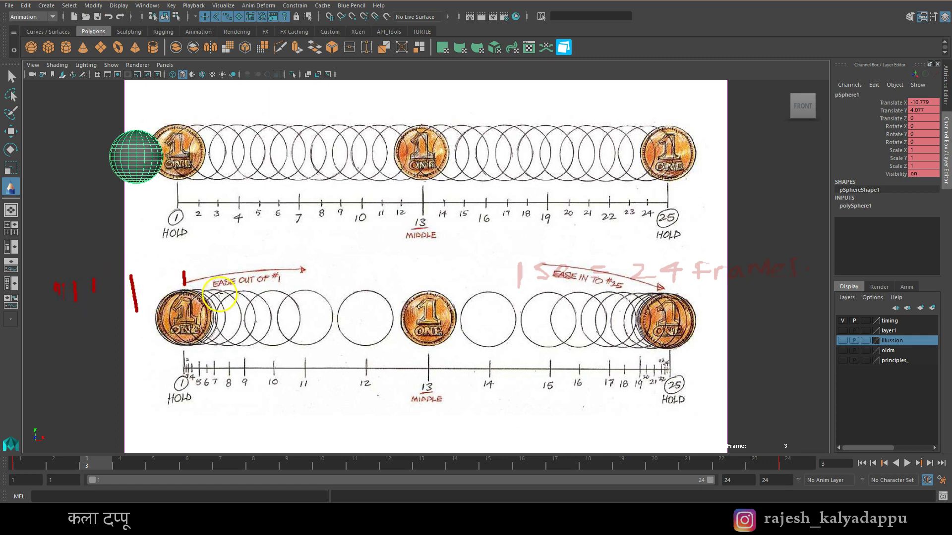
{"action": "left_click_drag", "start_coordinate": [340, 271], "coordinate": [447, 272]}
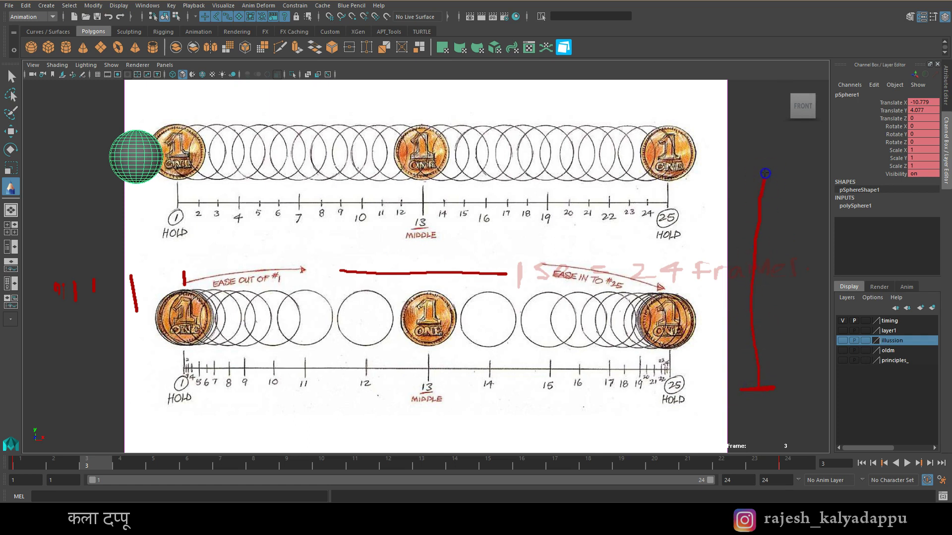
{"action": "left_click_drag", "start_coordinate": [757, 126], "coordinate": [774, 125]}
{"action": "left_click_drag", "start_coordinate": [762, 176], "coordinate": [786, 176]}
{"action": "left_click_drag", "start_coordinate": [764, 142], "coordinate": [760, 286]}
Draw a long line beneath the chart and small ticks above the ease-in label.
{"action": "left_click", "coordinate": [160, 425]}
{"action": "left_click_drag", "start_coordinate": [237, 428], "coordinate": [551, 426]}
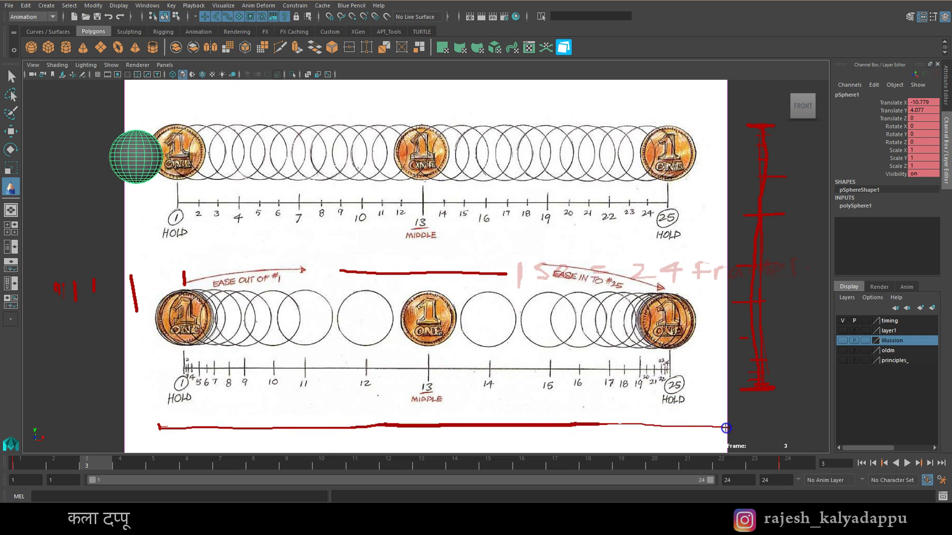
{"action": "left_click_drag", "start_coordinate": [744, 429], "coordinate": [744, 429]}
{"action": "left_click", "coordinate": [532, 240]}
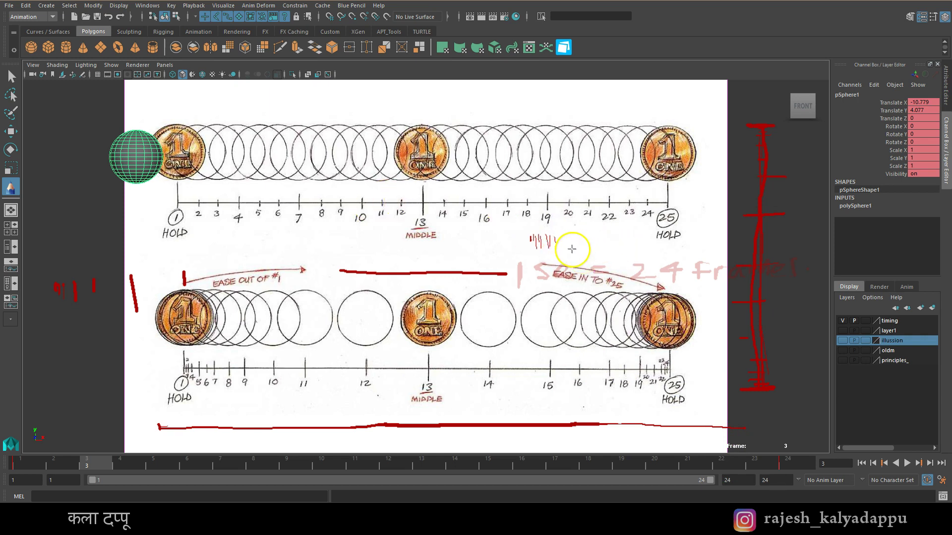
{"action": "left_click_drag", "start_coordinate": [615, 238], "coordinate": [616, 252]}
{"action": "left_click_drag", "start_coordinate": [669, 239], "coordinate": [670, 250]}
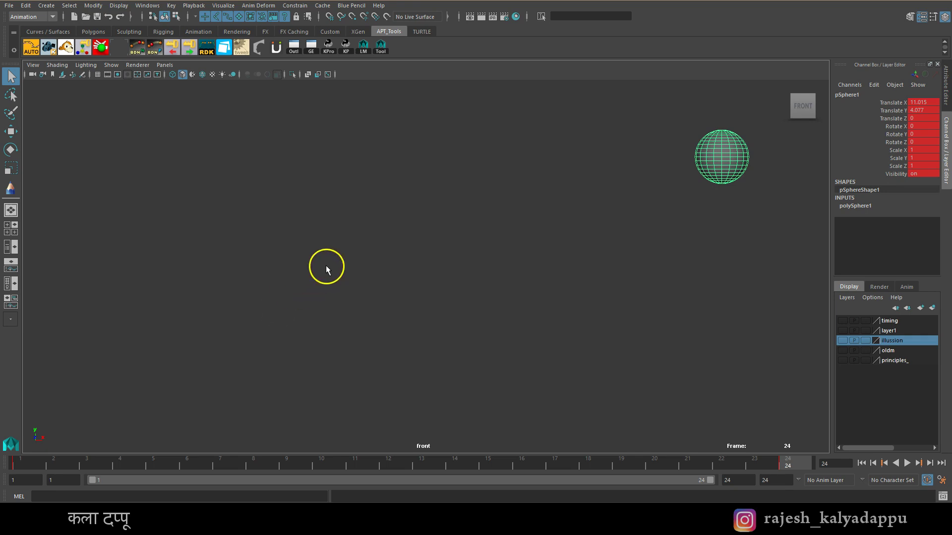
Play the sphere's animation from frame 1, then replay it and stop at frame 20.
{"action": "left_click", "coordinate": [700, 142]}
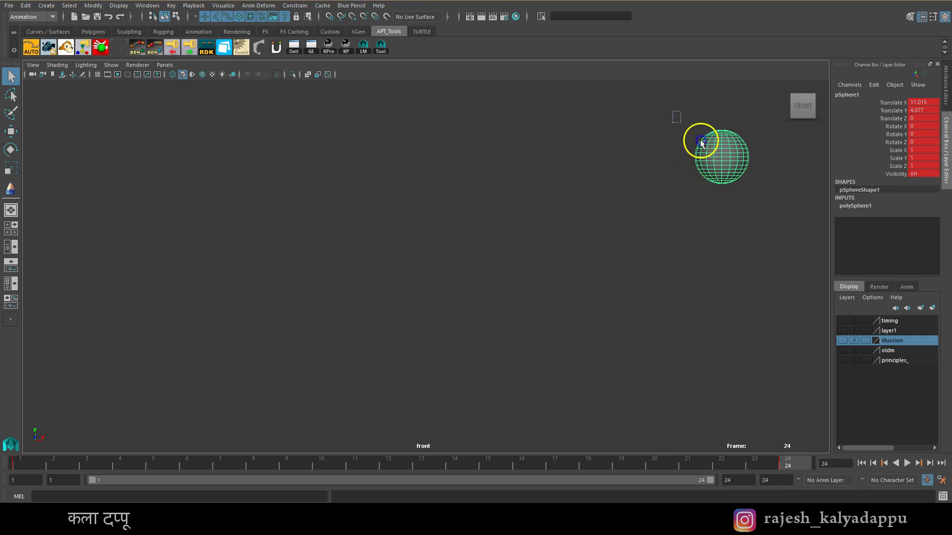
{"action": "left_click", "coordinate": [30, 462]}
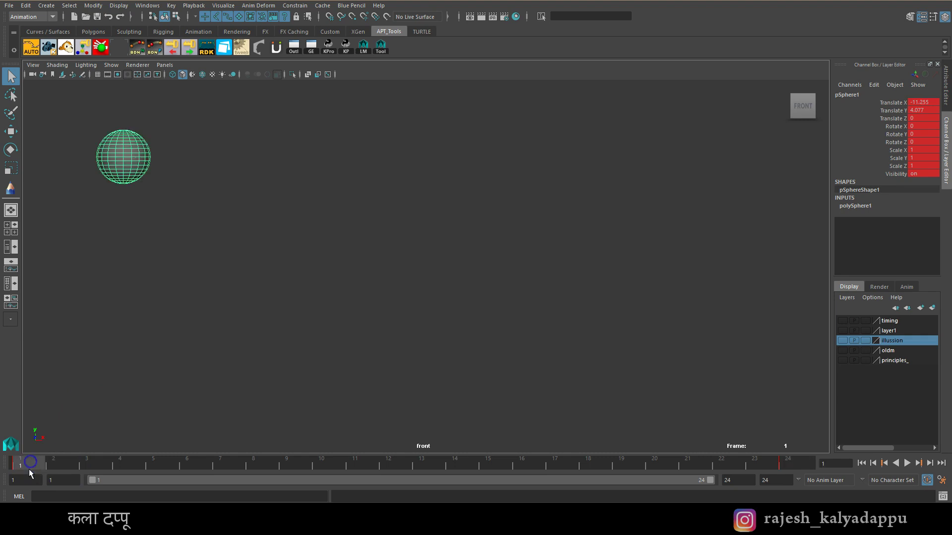
{"action": "key", "text": "alt+v"}
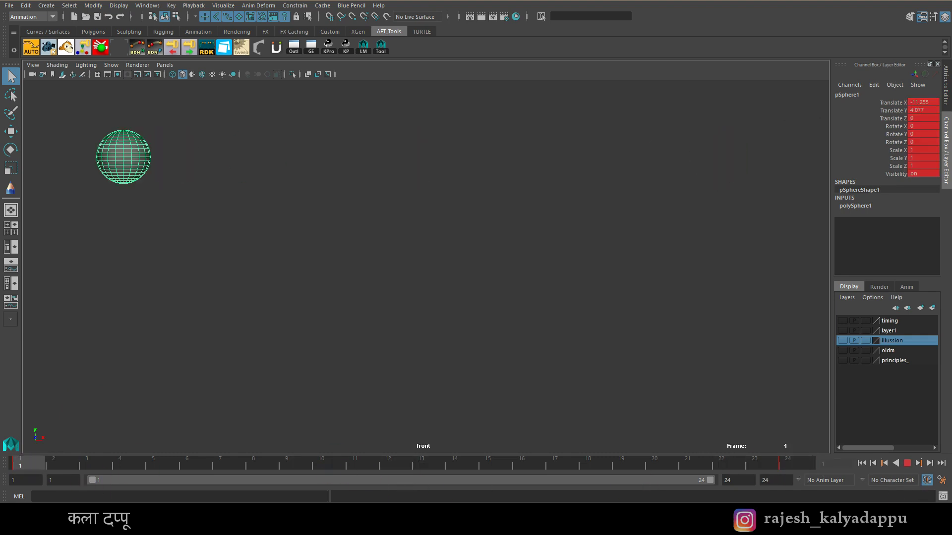
{"action": "left_click", "coordinate": [21, 465]}
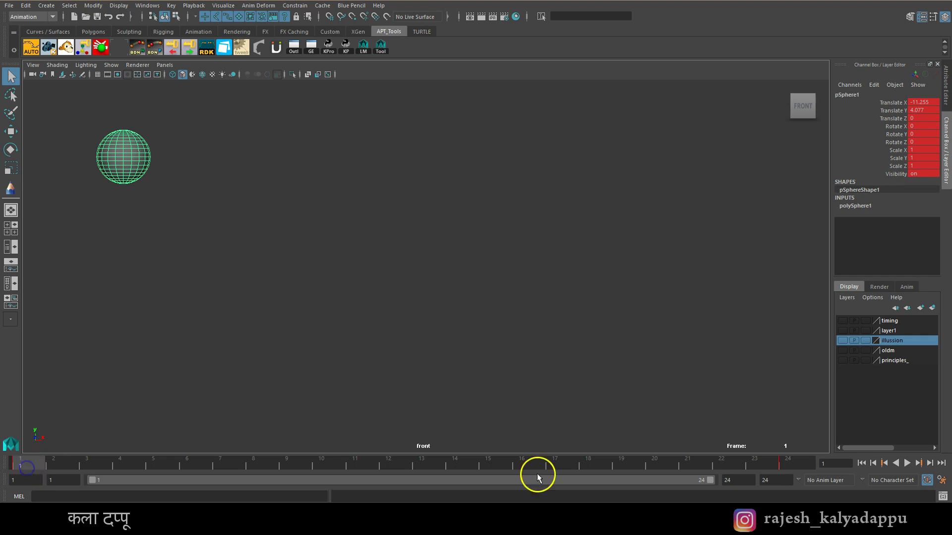
{"action": "left_click", "coordinate": [785, 464]}
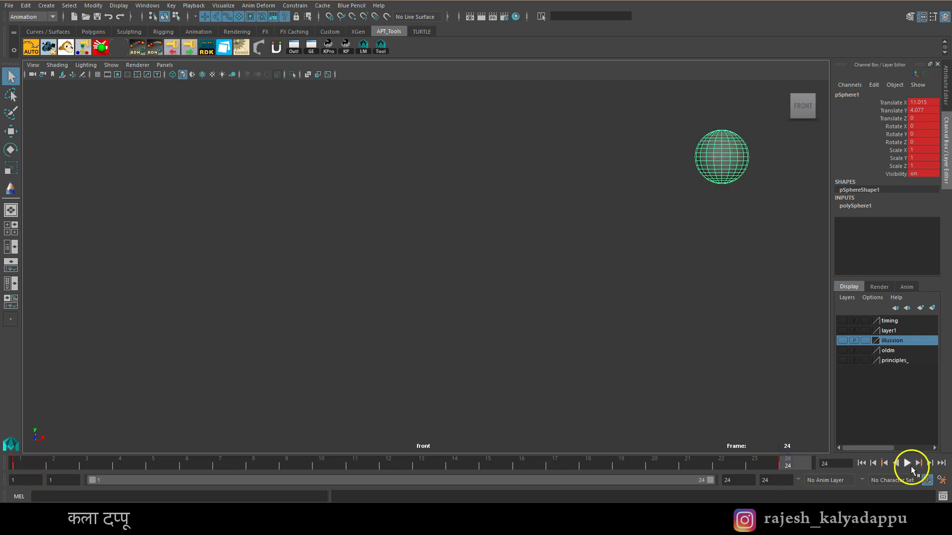
{"action": "left_click", "coordinate": [910, 465]}
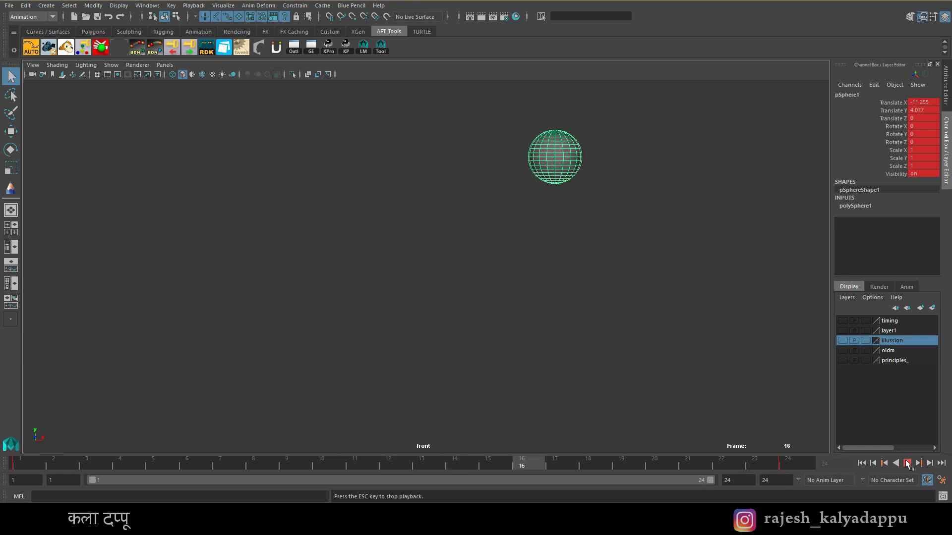
{"action": "left_click", "coordinate": [284, 129]}
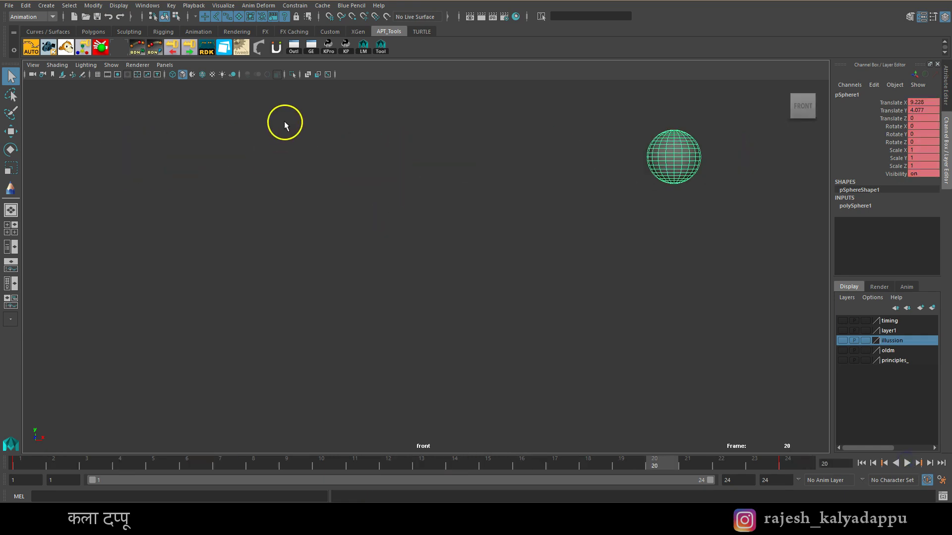
Open the Graph Editor for the sphere, then reposition and widen its window.
{"action": "left_click", "coordinate": [153, 8]}
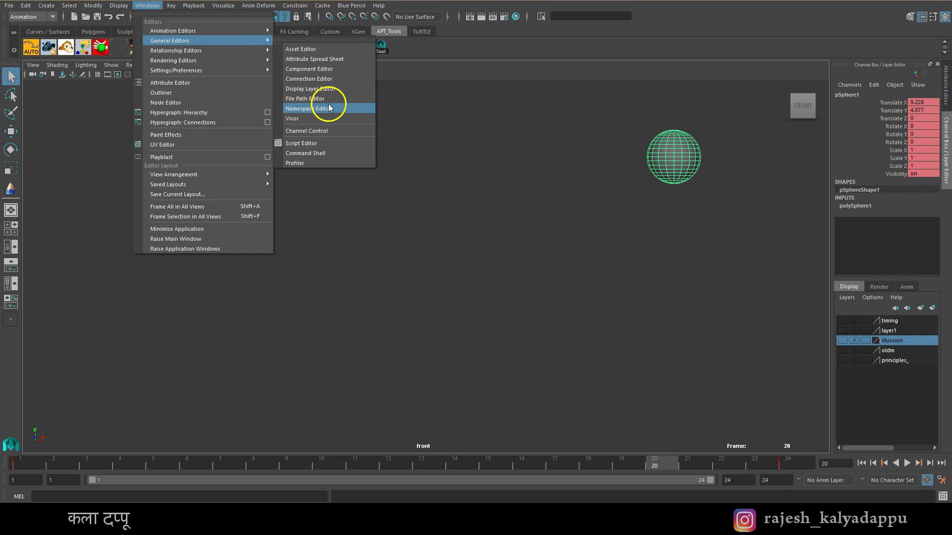
{"action": "left_click", "coordinate": [149, 8]}
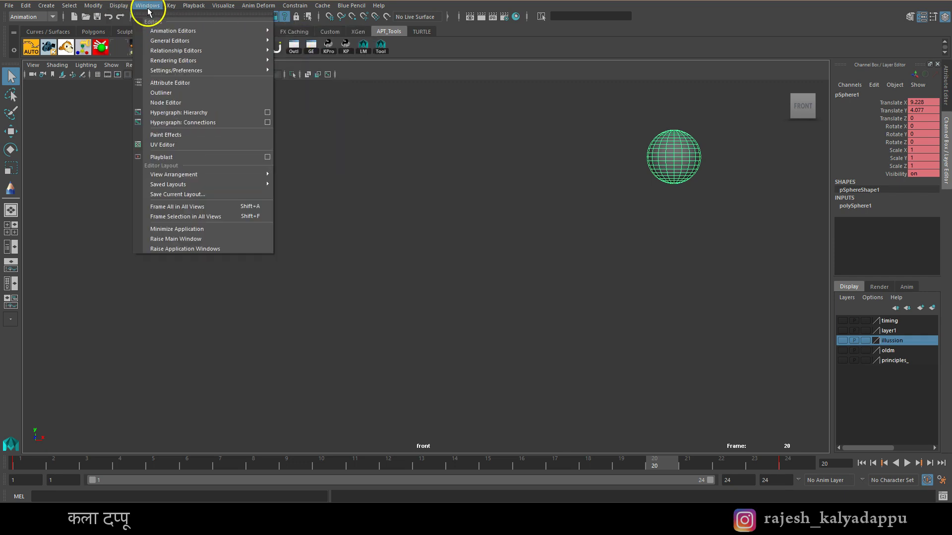
{"action": "mouse_move", "coordinate": [173, 30]}
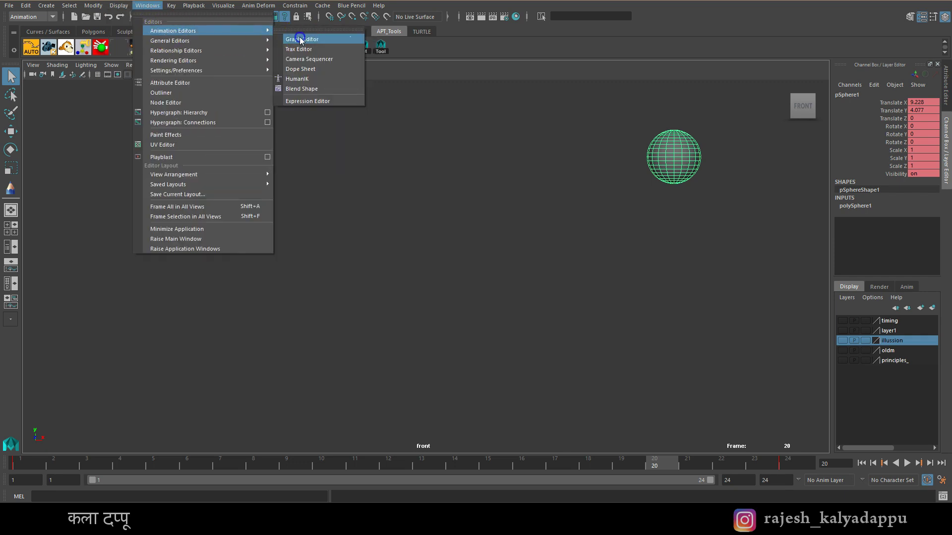
{"action": "left_click", "coordinate": [301, 40]}
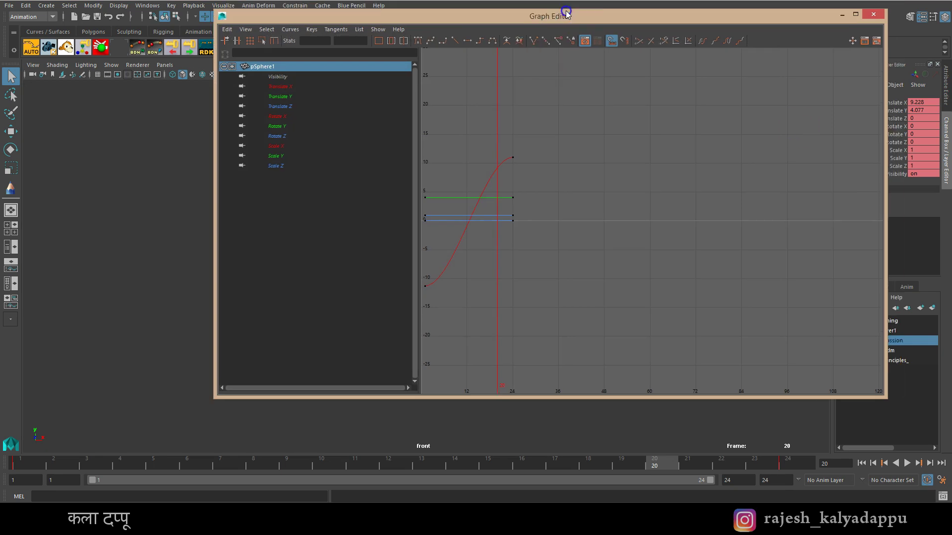
{"action": "left_click_drag", "start_coordinate": [566, 10], "coordinate": [484, 32]}
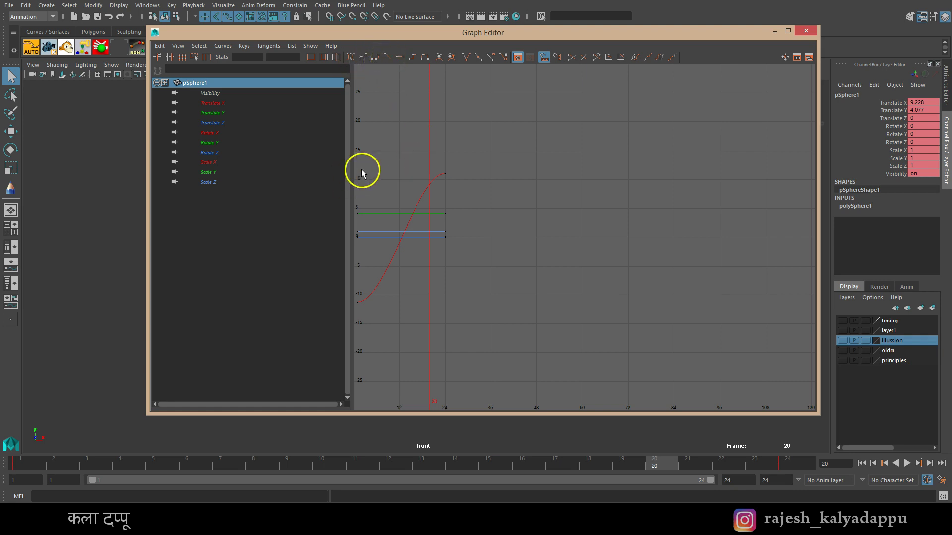
{"action": "left_click_drag", "start_coordinate": [350, 168], "coordinate": [254, 169]}
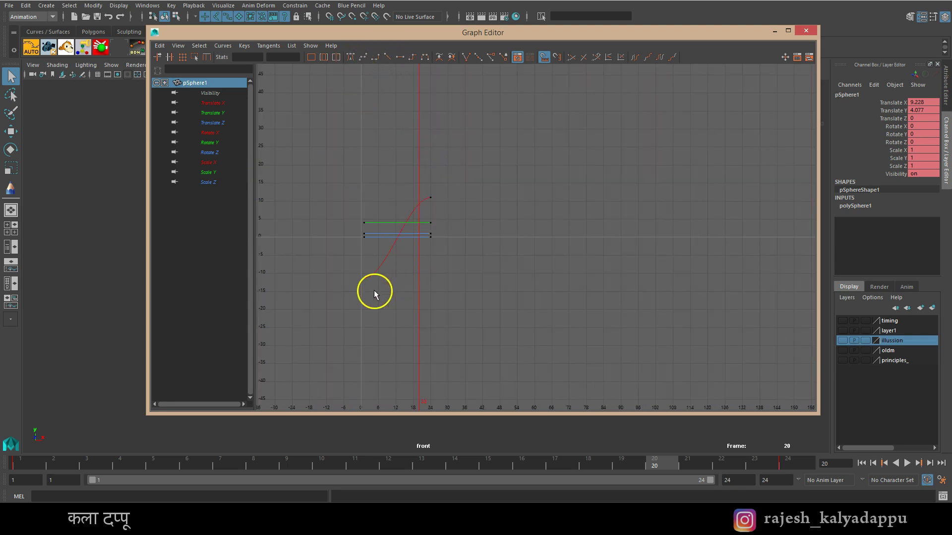
Frame all the sphere's keys in the graph and isolate the Translate X curve.
{"action": "left_click_drag", "start_coordinate": [343, 178], "coordinate": [496, 336]}
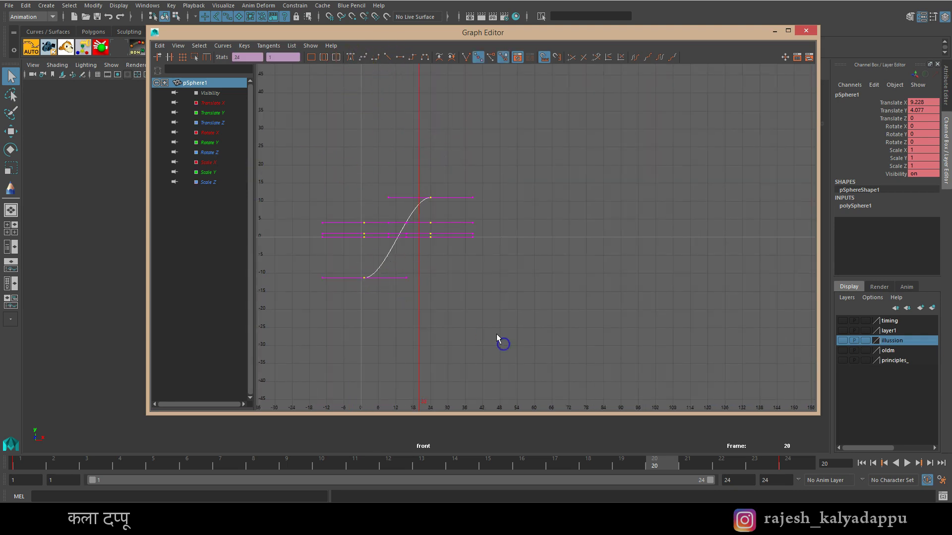
{"action": "key", "text": "f"}
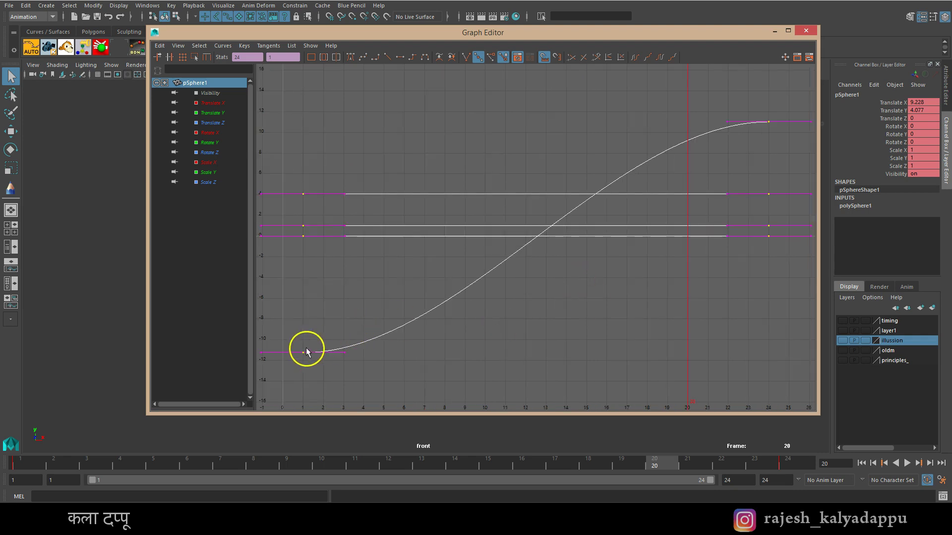
{"action": "left_click", "coordinate": [210, 133]}
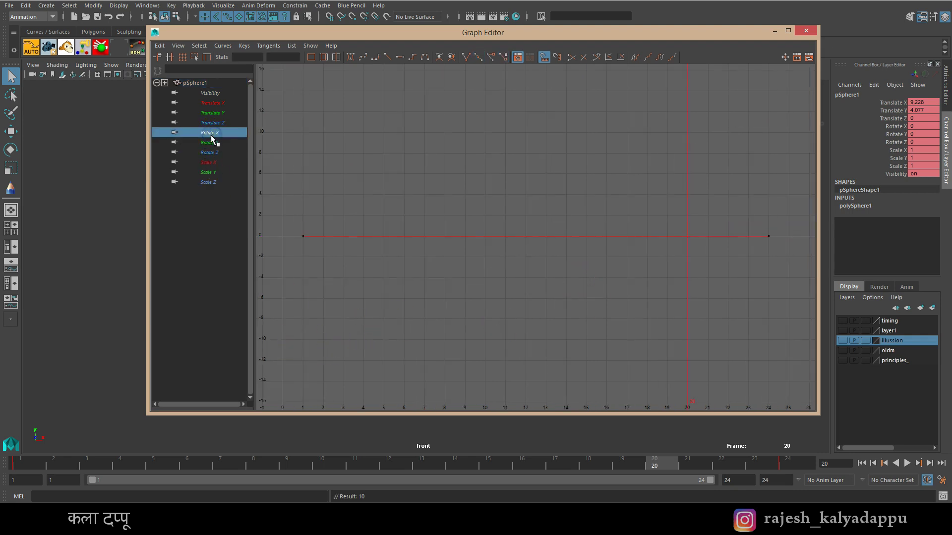
{"action": "left_click", "coordinate": [213, 104]}
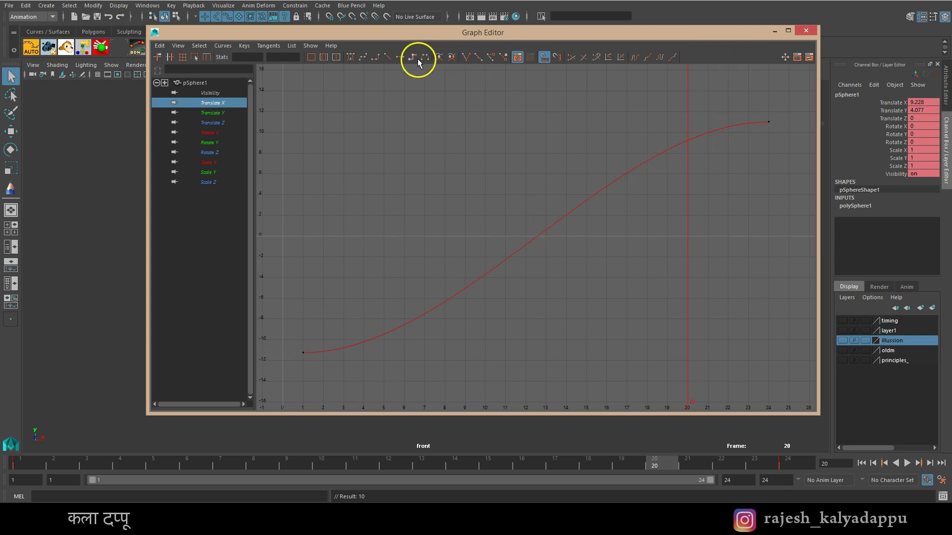
Make the Translate X curve linear, play it from frame 1, then close the Graph Editor.
{"action": "left_click_drag", "start_coordinate": [398, 109], "coordinate": [652, 330]}
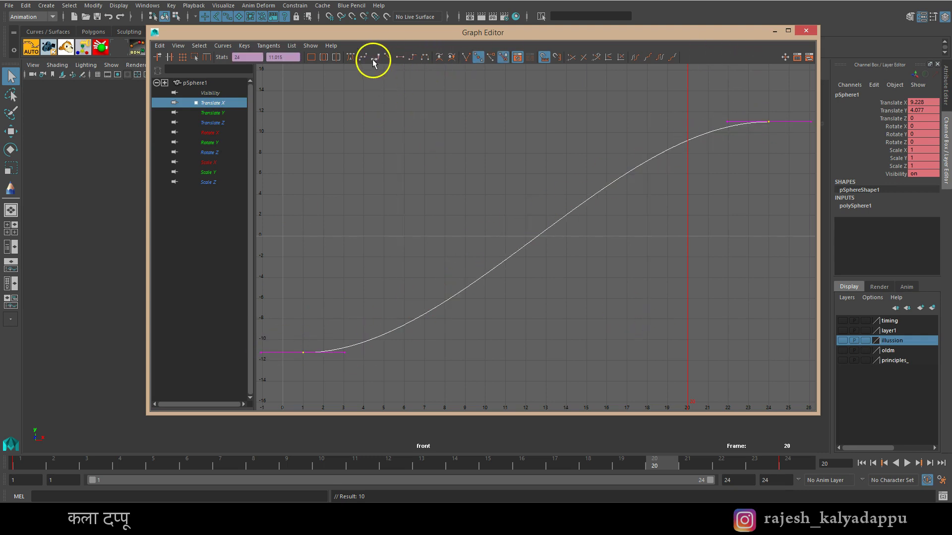
{"action": "left_click", "coordinate": [388, 58]}
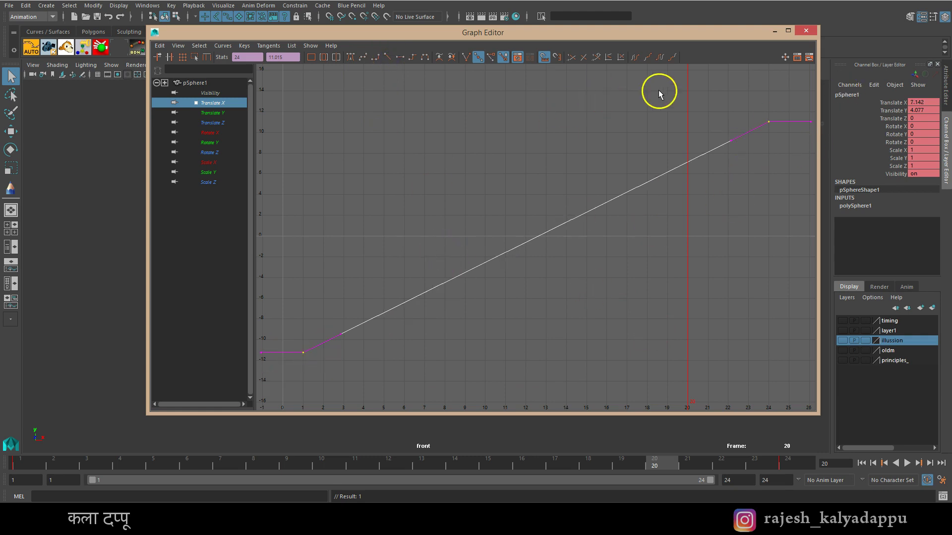
{"action": "left_click", "coordinate": [31, 470]}
{"action": "key", "text": "alt+v"}
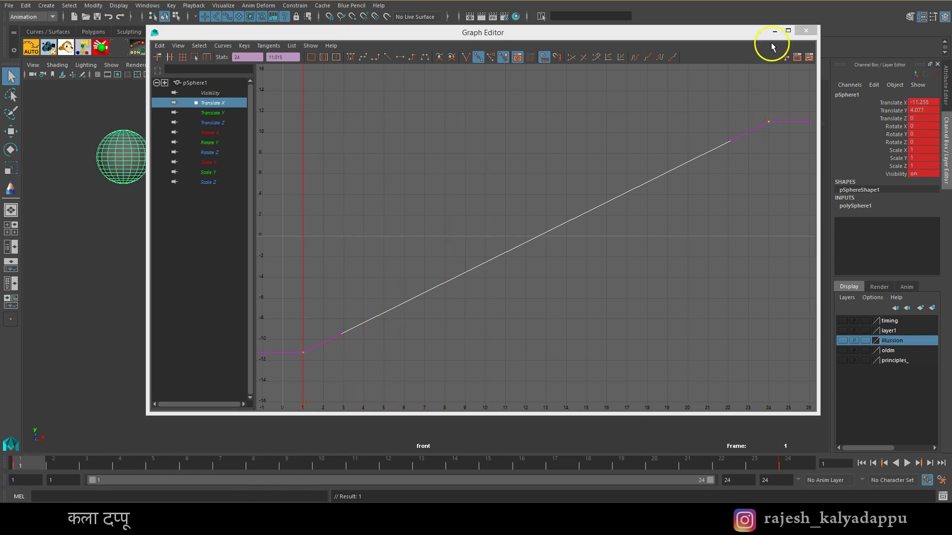
{"action": "left_click", "coordinate": [348, 58]}
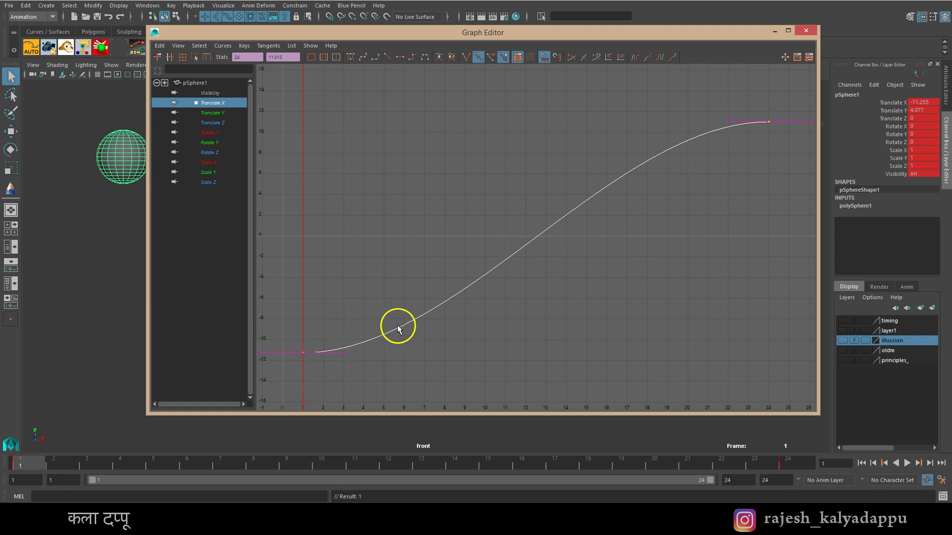
{"action": "left_click", "coordinate": [775, 31]}
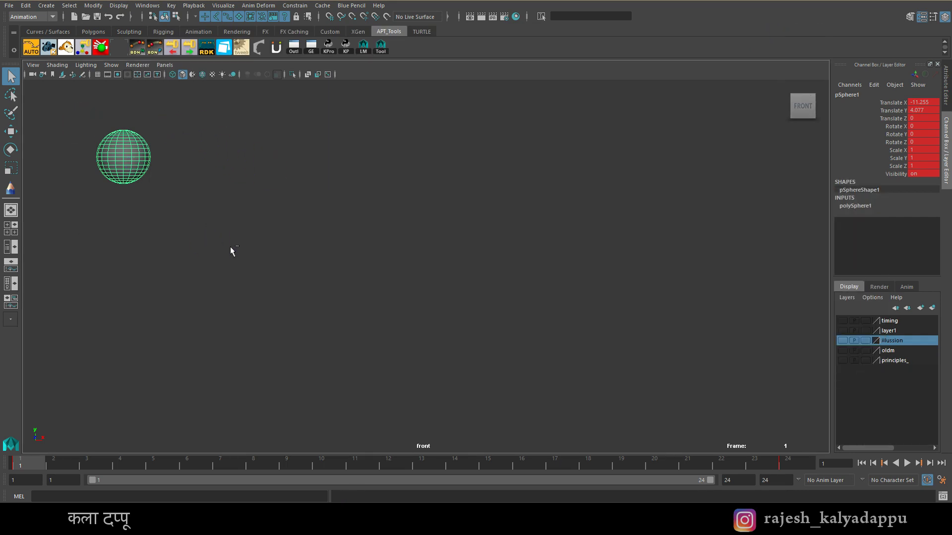
Duplicate the sphere, move the copy below it, and delete the original's frame-24 keys.
{"action": "key", "text": "ctrl+d"}
{"action": "key", "text": "w"}
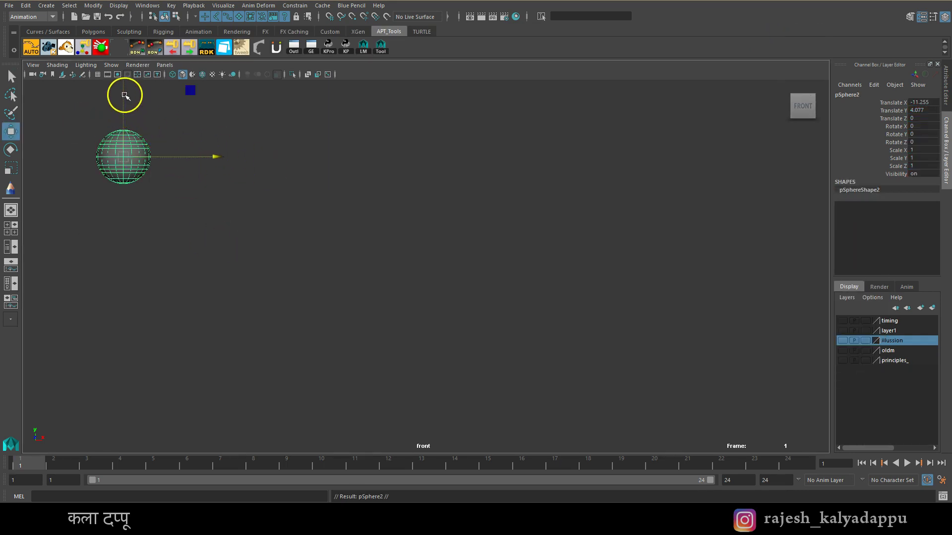
{"action": "left_click_drag", "start_coordinate": [125, 110], "coordinate": [139, 176]}
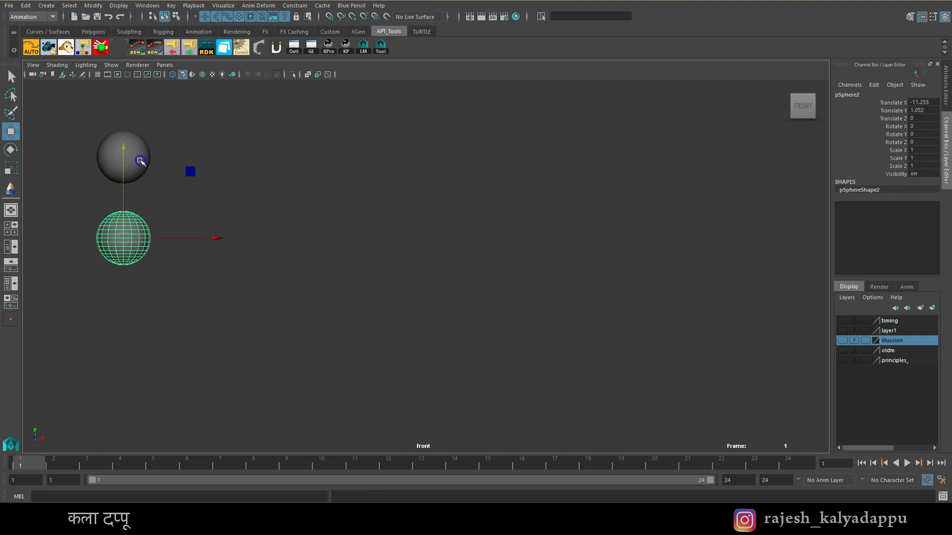
{"action": "left_click", "coordinate": [140, 161]}
{"action": "left_click", "coordinate": [784, 463]}
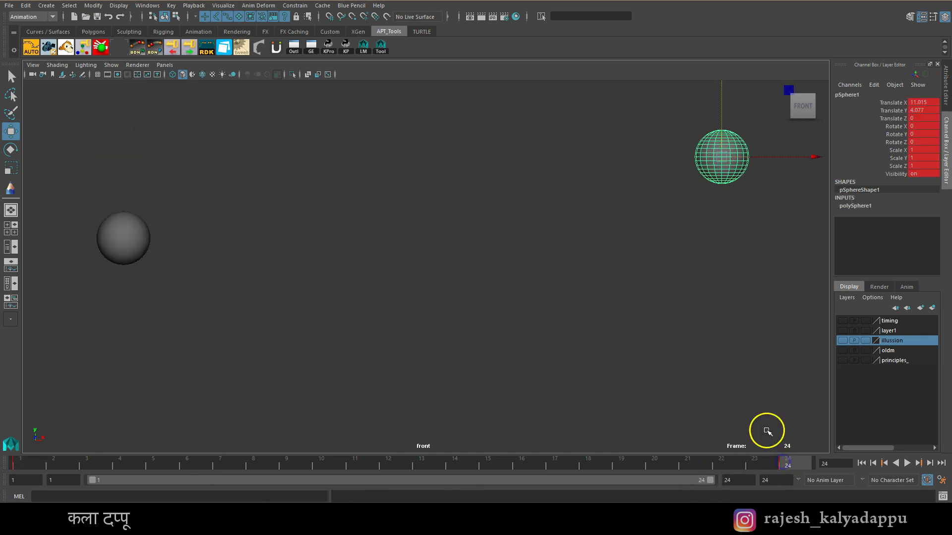
{"action": "right_click", "coordinate": [793, 461]}
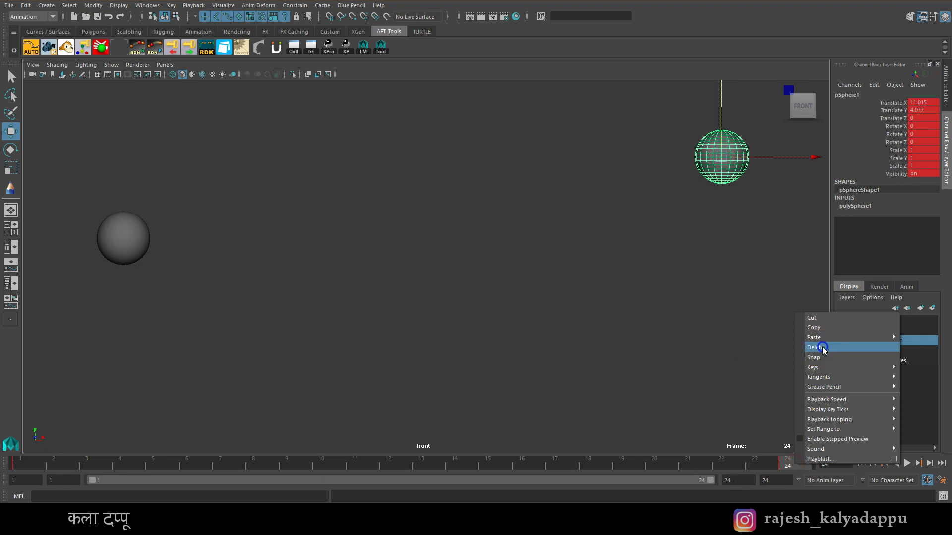
{"action": "left_click", "coordinate": [823, 347]}
Duplicate both spheres and place the two copies below them, making four.
{"action": "left_click", "coordinate": [139, 242]}
{"action": "left_click", "coordinate": [133, 159]}
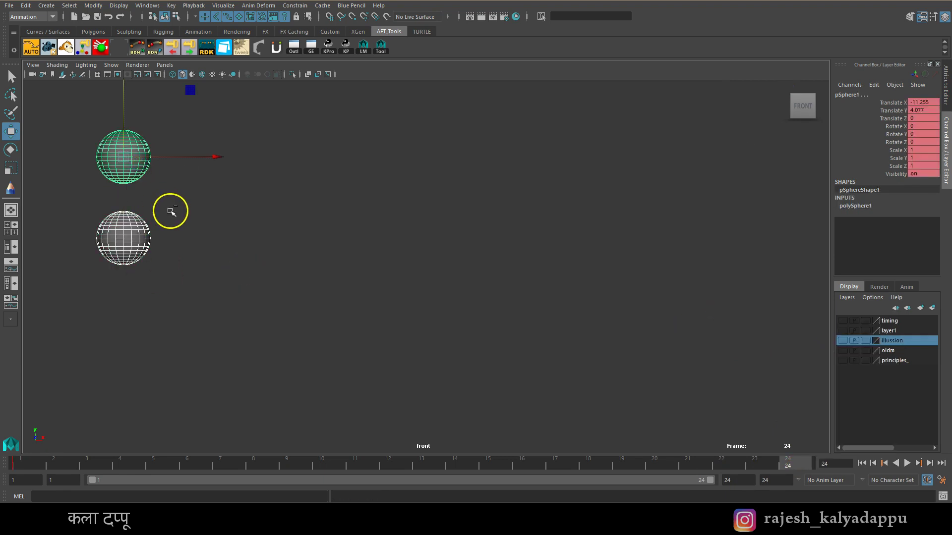
{"action": "key", "text": "ctrl+d"}
{"action": "left_click_drag", "start_coordinate": [122, 100], "coordinate": [140, 239]}
{"action": "left_click_drag", "start_coordinate": [134, 240], "coordinate": [132, 258]}
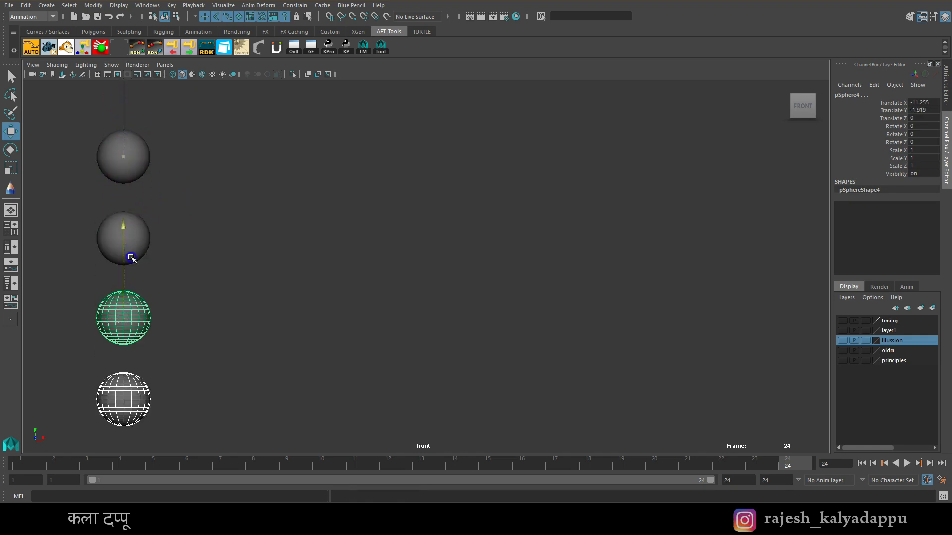
Add a fifth copy above the column, zoom out, and select all five spheres.
{"action": "left_click_drag", "start_coordinate": [75, 159], "coordinate": [161, 435]}
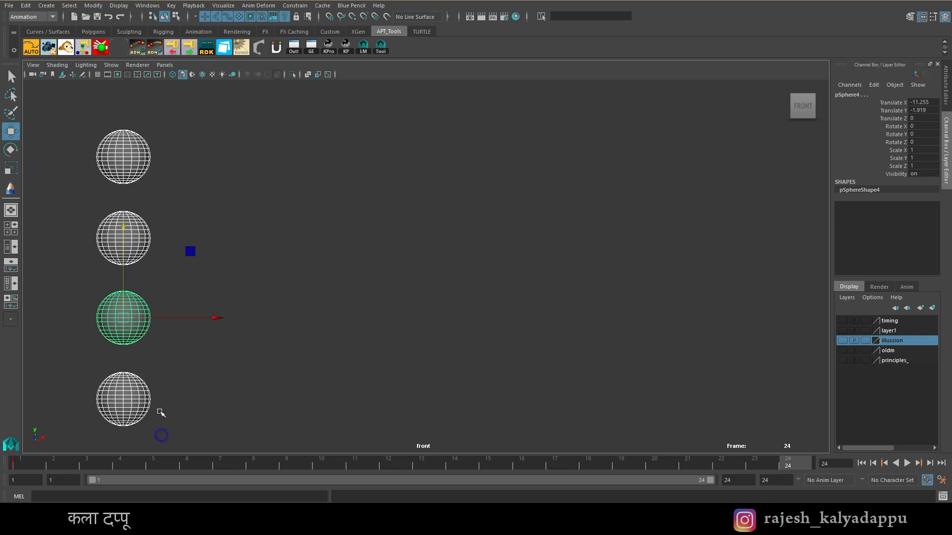
{"action": "left_click", "coordinate": [118, 173]}
{"action": "key", "text": "ctrl+d"}
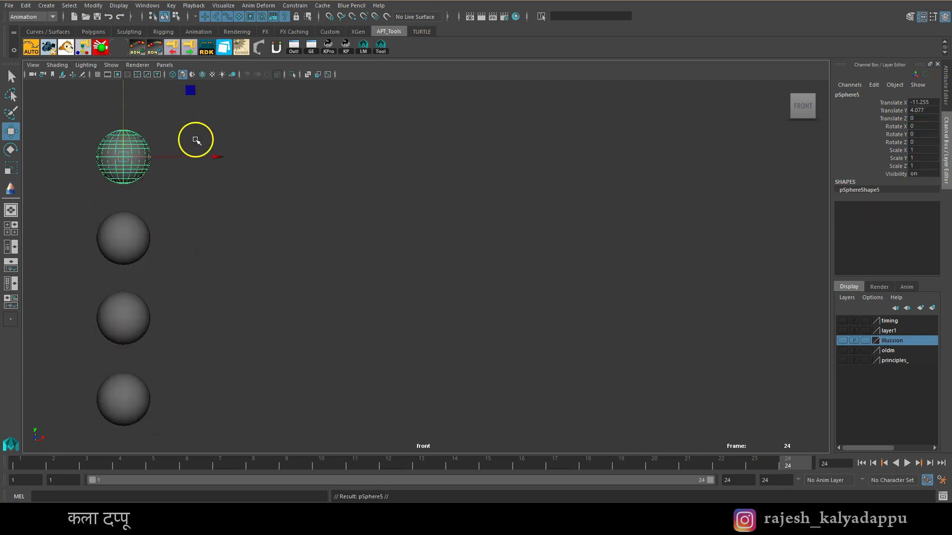
{"action": "left_click_drag", "start_coordinate": [128, 116], "coordinate": [122, 43]}
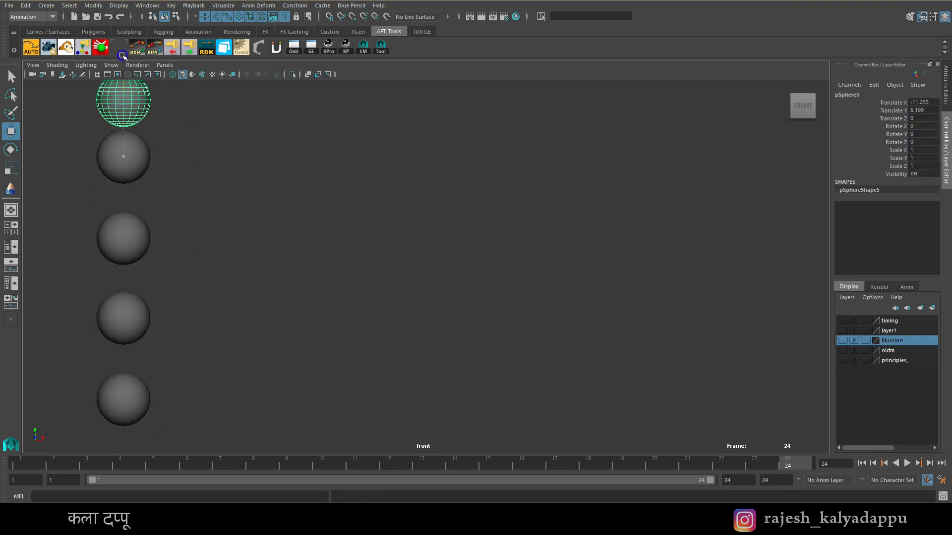
{"action": "scroll", "coordinate": [198, 208], "scroll_direction": "down", "scroll_amount": 1}
{"action": "left_click_drag", "start_coordinate": [96, 201], "coordinate": [153, 218]}
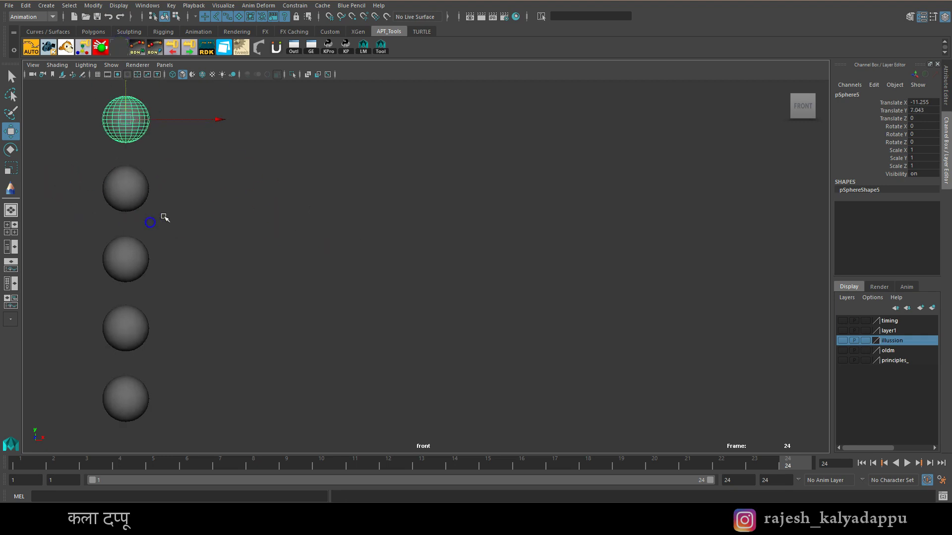
{"action": "left_click_drag", "start_coordinate": [88, 116], "coordinate": [192, 427]}
Key the five spheres and move them to the right side at frame 24, then play back.
{"action": "left_click", "coordinate": [25, 464]}
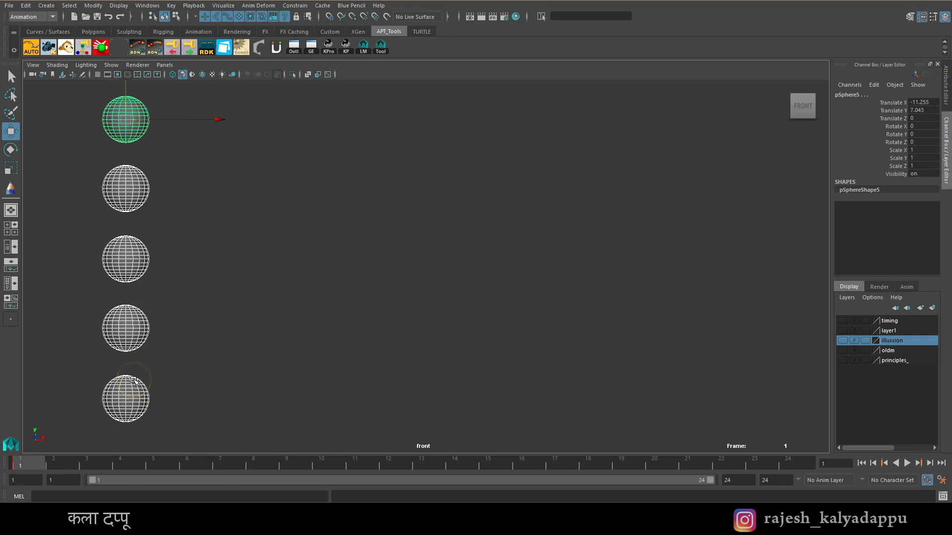
{"action": "left_click", "coordinate": [788, 463]}
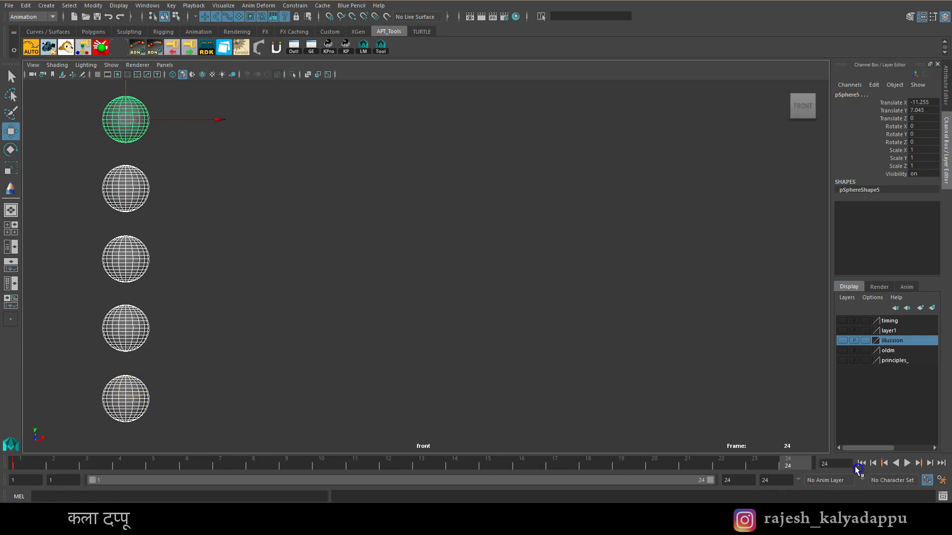
{"action": "key", "text": "s"}
{"action": "left_click", "coordinate": [29, 463]}
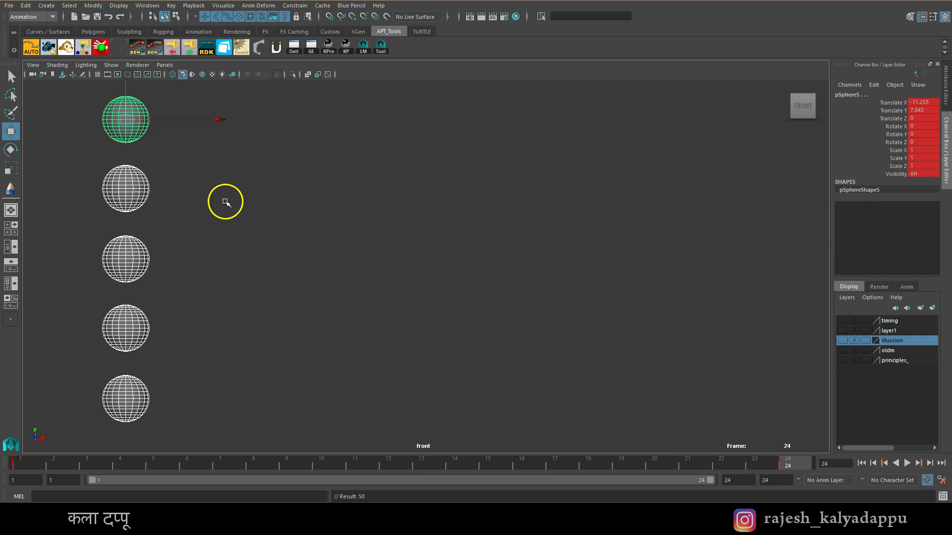
{"action": "left_click_drag", "start_coordinate": [213, 120], "coordinate": [805, 127]}
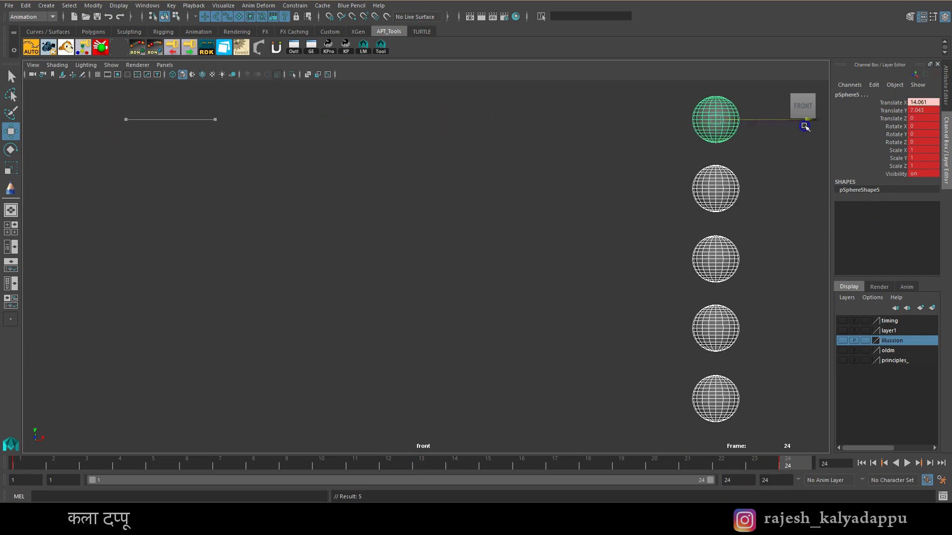
{"action": "left_click", "coordinate": [908, 463]}
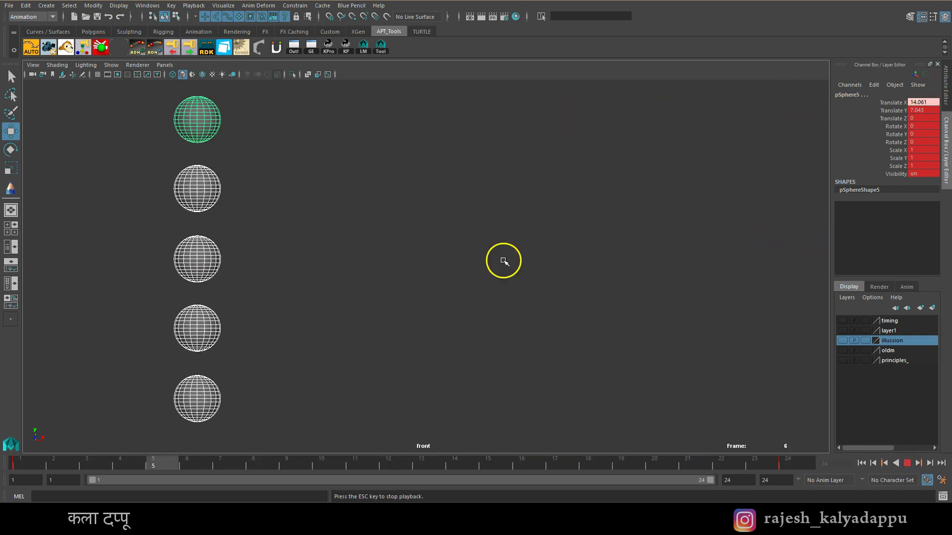
{"action": "left_click", "coordinate": [913, 466]}
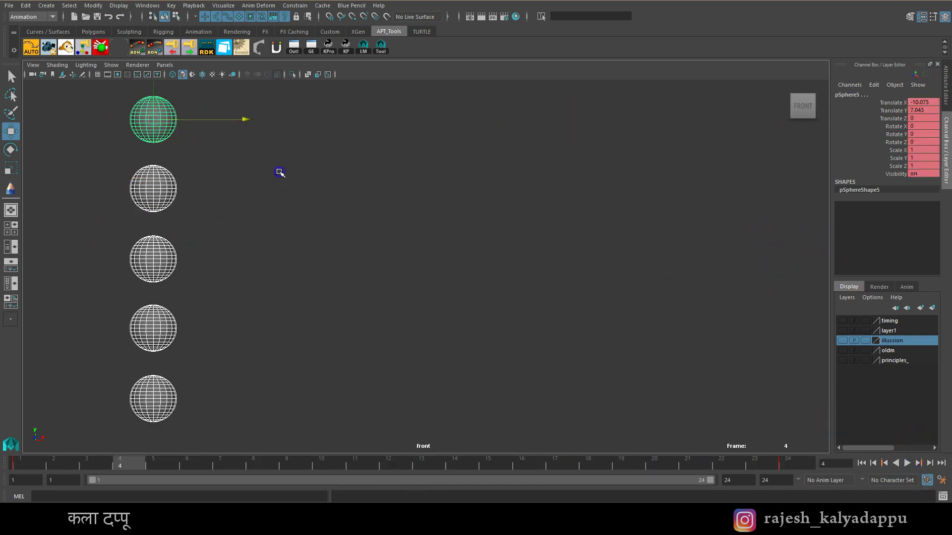
Switch to smooth shading and open the Graph Editor for the top sphere.
{"action": "left_click", "coordinate": [280, 172]}
{"action": "key", "text": "5"}
{"action": "left_click", "coordinate": [150, 130]}
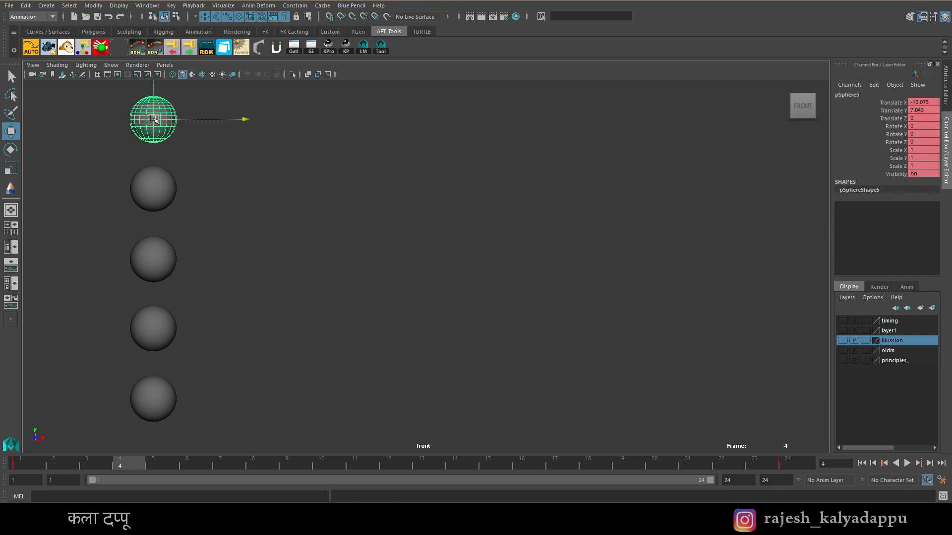
{"action": "left_click", "coordinate": [147, 7]}
{"action": "left_click", "coordinate": [317, 35]}
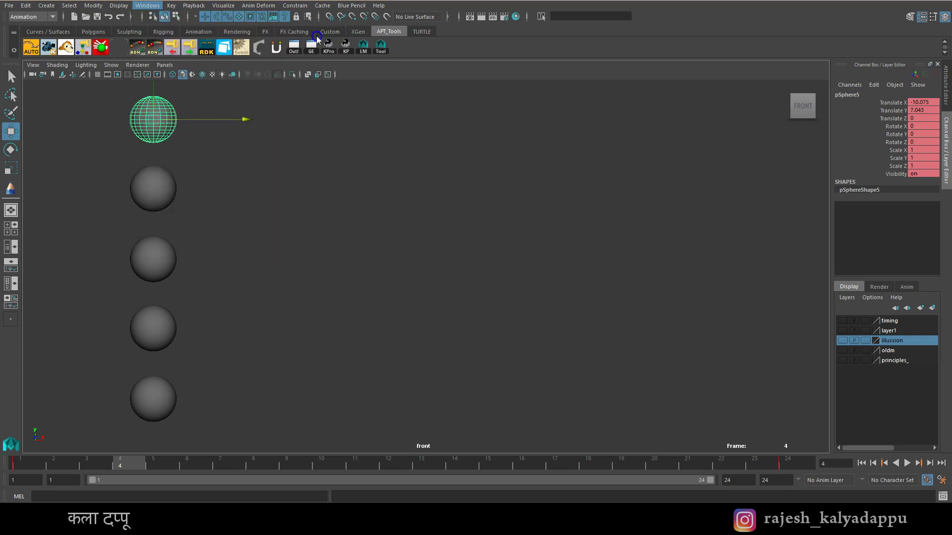
Make pSphere5's Translate X curve linear, check frame 5, and add the second sphere.
{"action": "left_click_drag", "start_coordinate": [533, 32], "coordinate": [724, 12]}
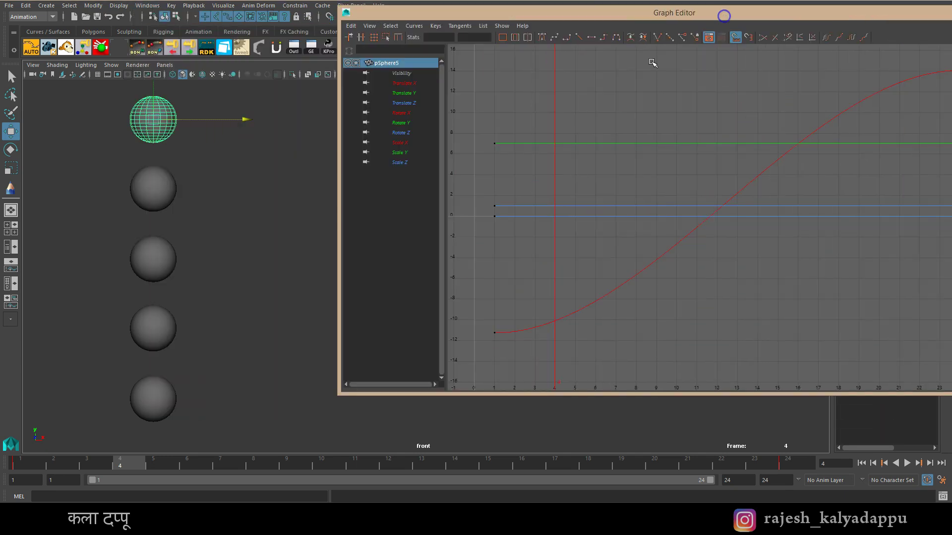
{"action": "left_click", "coordinate": [635, 277]}
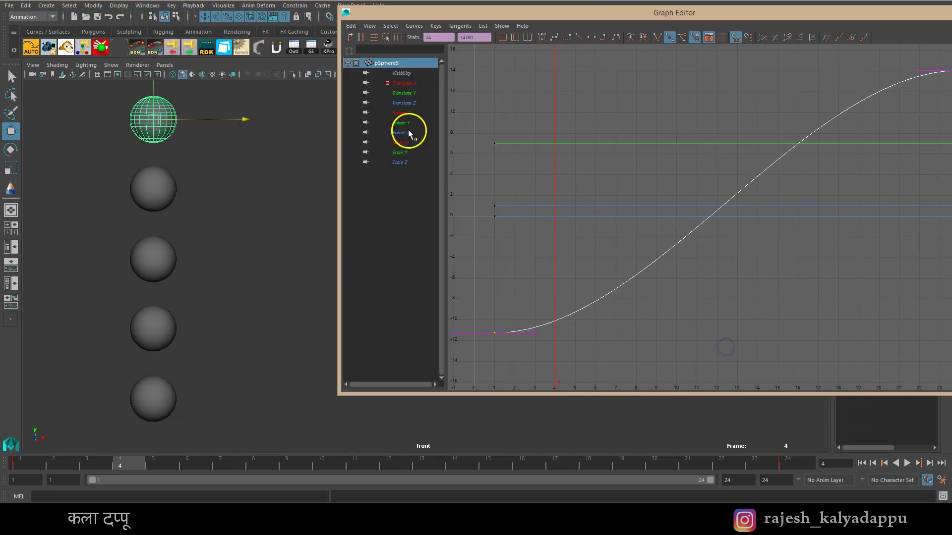
{"action": "left_click", "coordinate": [402, 83]}
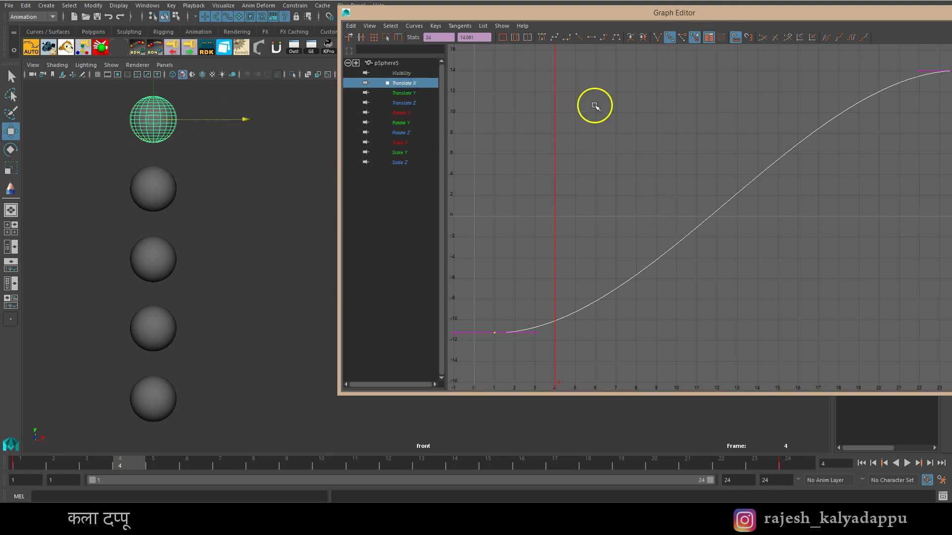
{"action": "left_click", "coordinate": [579, 39]}
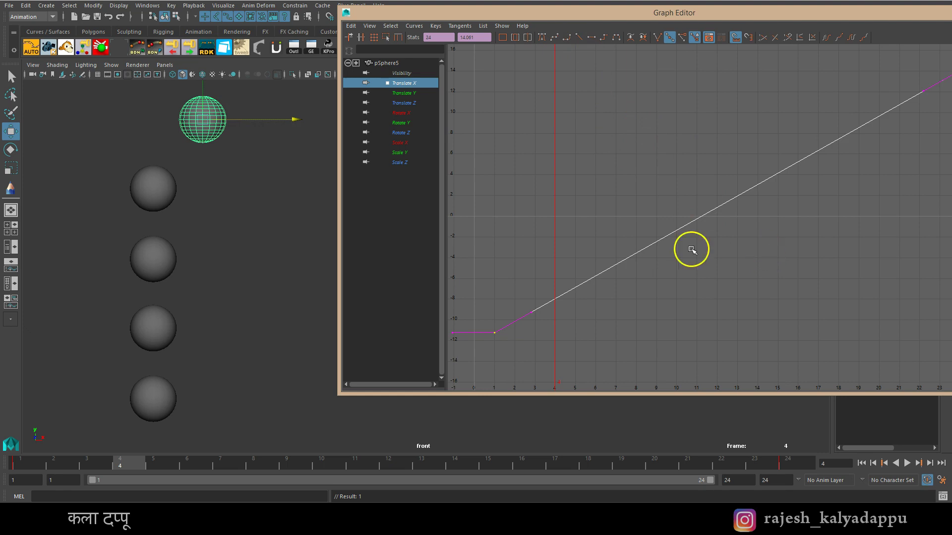
{"action": "left_click_drag", "start_coordinate": [150, 469], "coordinate": [153, 475]}
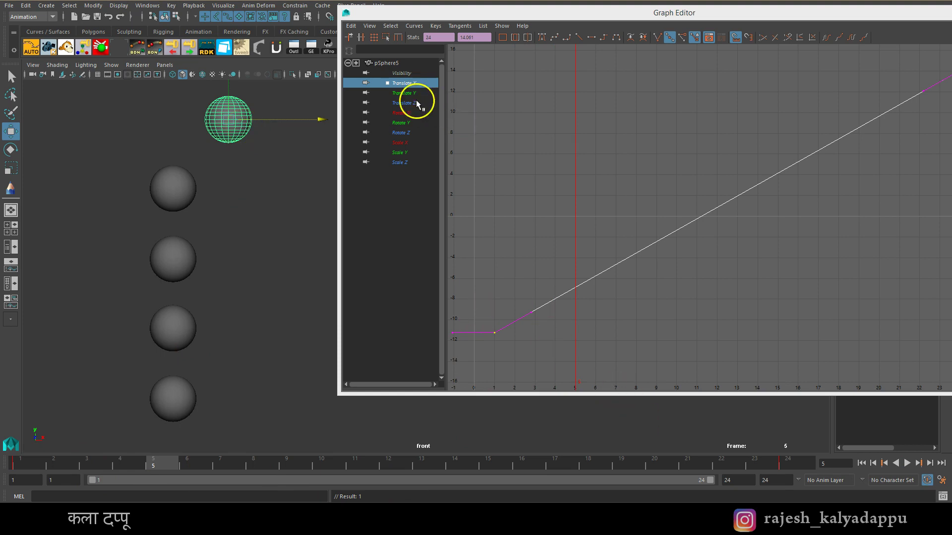
{"action": "left_click", "coordinate": [179, 190], "text": "shift"}
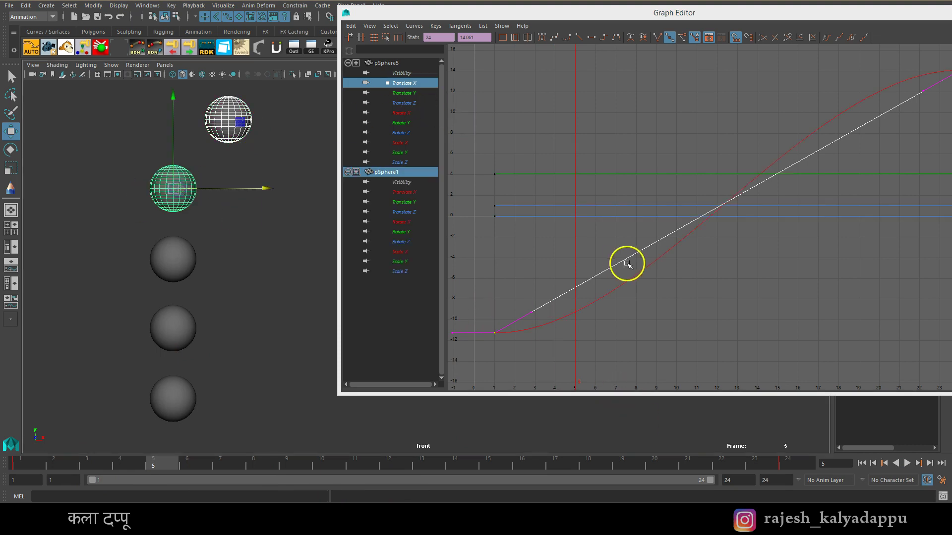
Inspect pSphere1's eased Translate X curve and its keys, then close the Graph Editor.
{"action": "left_click", "coordinate": [413, 193]}
{"action": "left_click_drag", "start_coordinate": [628, 227], "coordinate": [653, 259]}
{"action": "left_click", "coordinate": [594, 300]}
{"action": "left_click", "coordinate": [494, 333]}
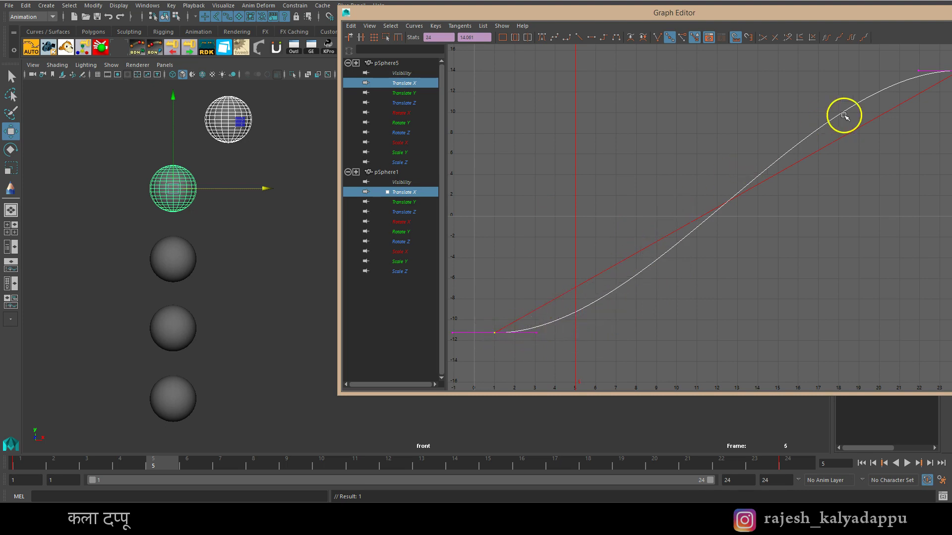
{"action": "left_click_drag", "start_coordinate": [835, 17], "coordinate": [775, 23]}
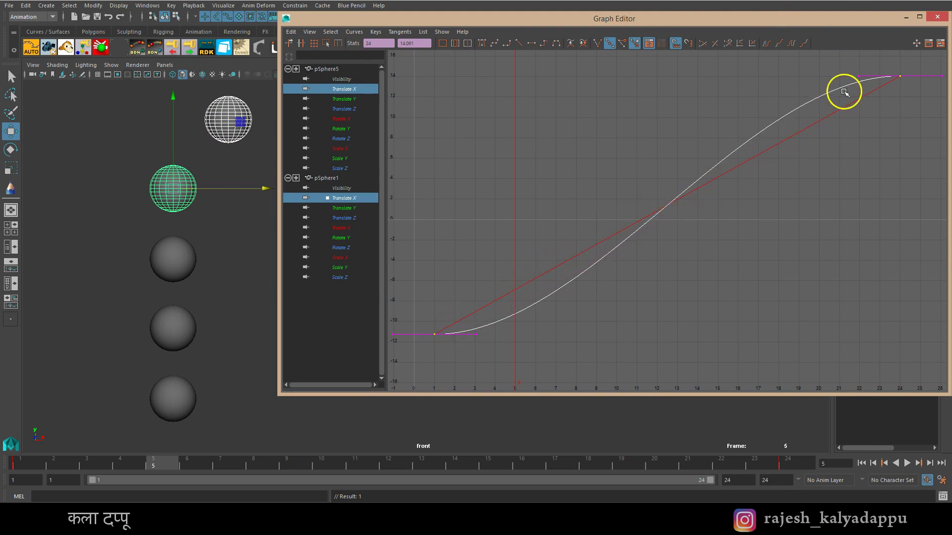
{"action": "left_click", "coordinate": [908, 19]}
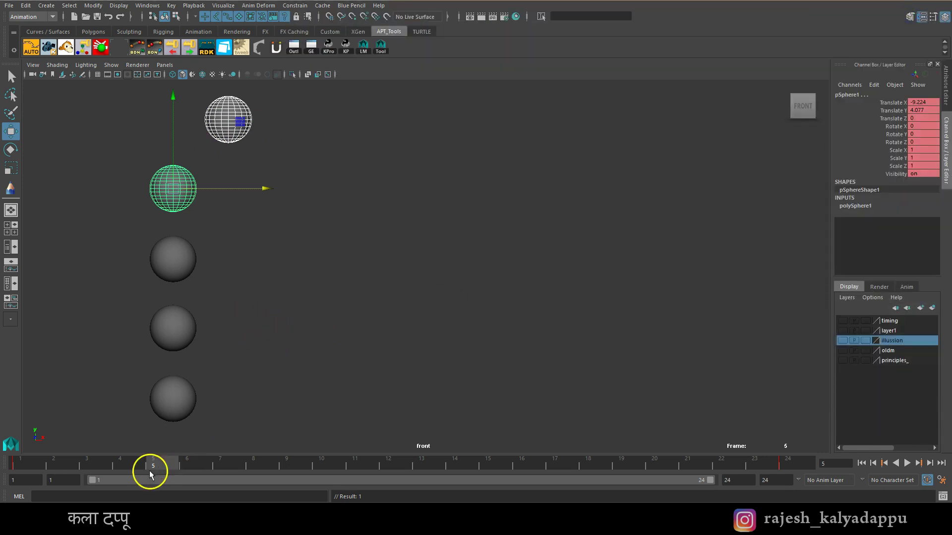
{"action": "left_click_drag", "start_coordinate": [149, 471], "coordinate": [13, 474]}
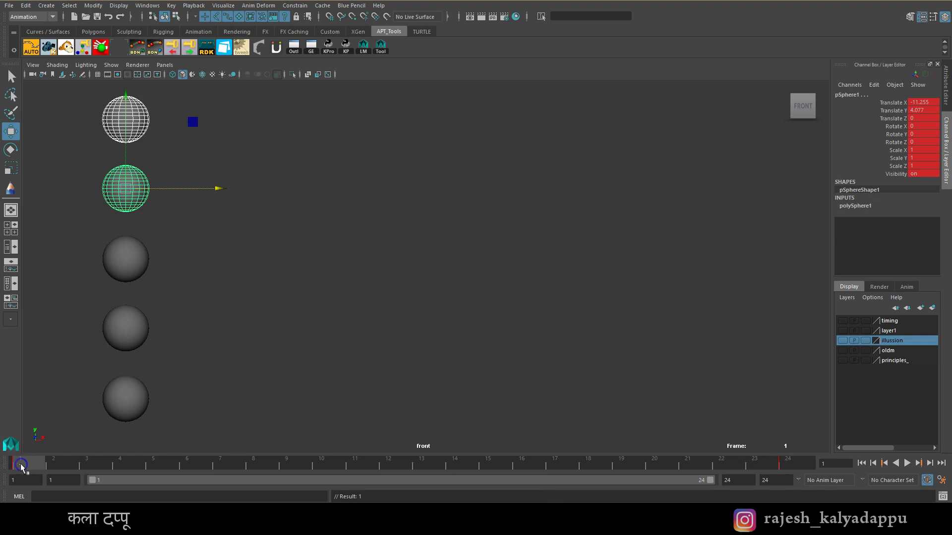
{"action": "left_click", "coordinate": [788, 463]}
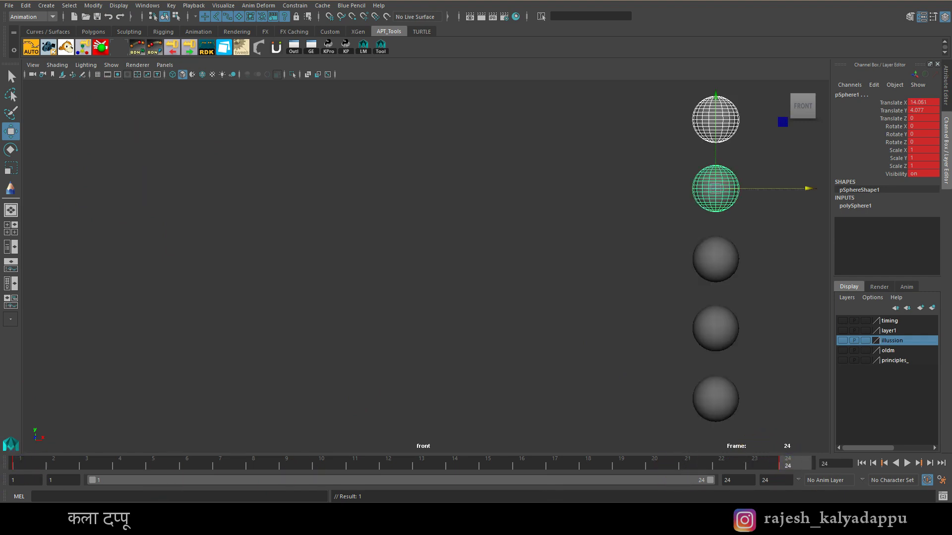
{"action": "left_click", "coordinate": [27, 463]}
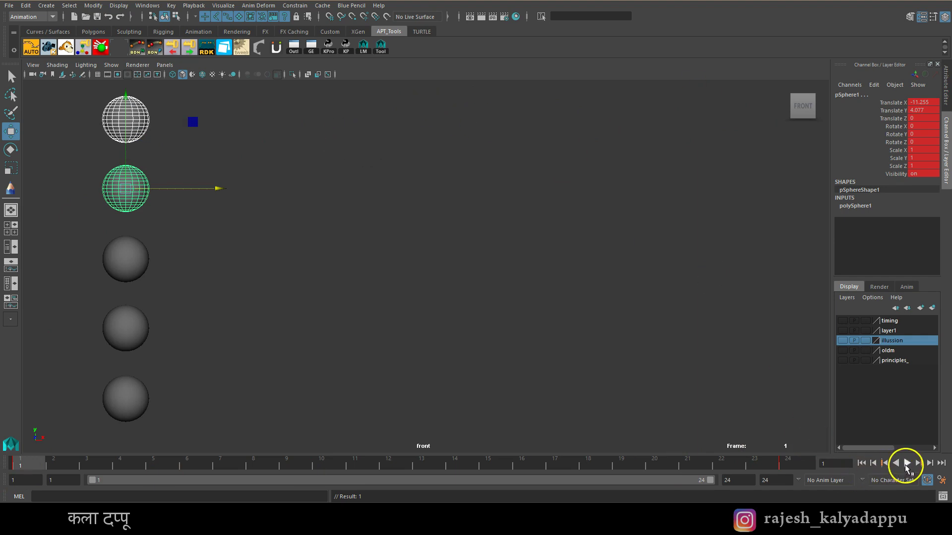
{"action": "left_click", "coordinate": [907, 463]}
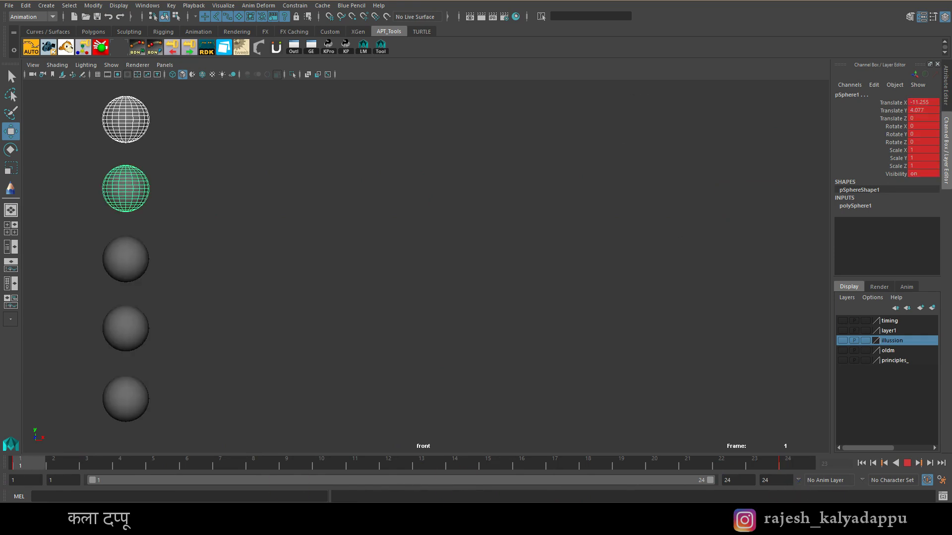
{"action": "key", "text": "Escape"}
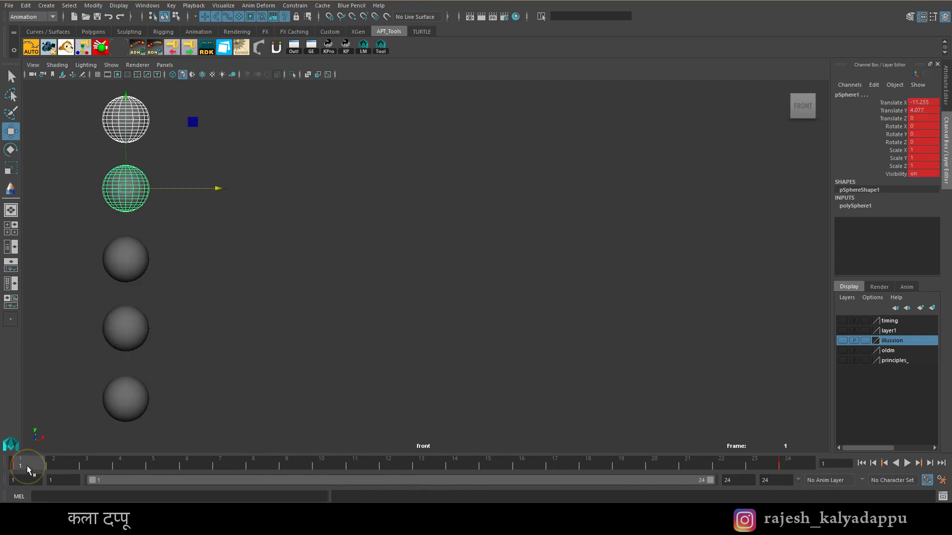
{"action": "left_click", "coordinate": [800, 470]}
{"action": "left_click_drag", "start_coordinate": [799, 465], "coordinate": [25, 466]}
{"action": "key", "text": "alt+v"}
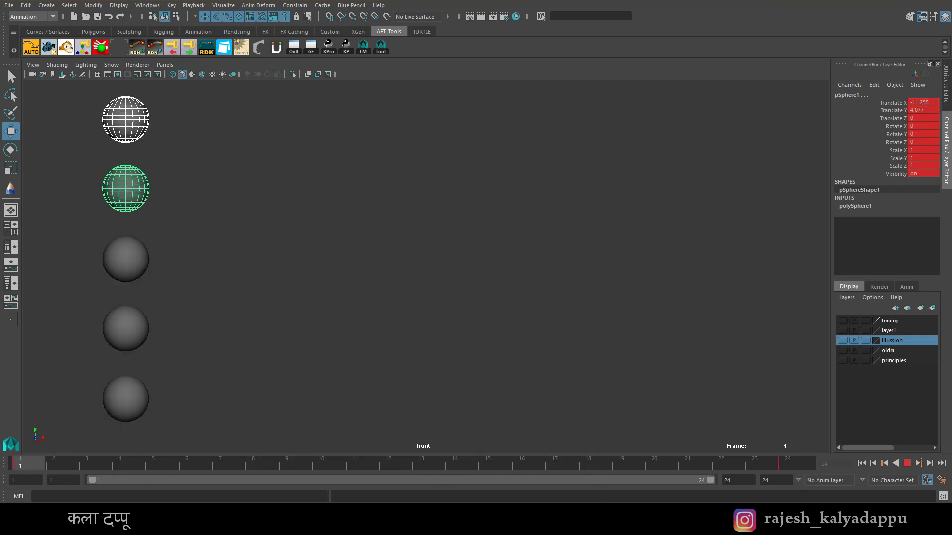
At frame 12, move the middle sphere left to Translate X -8.548.
{"action": "left_click", "coordinate": [356, 470]}
{"action": "left_click_drag", "start_coordinate": [287, 187], "coordinate": [499, 203]}
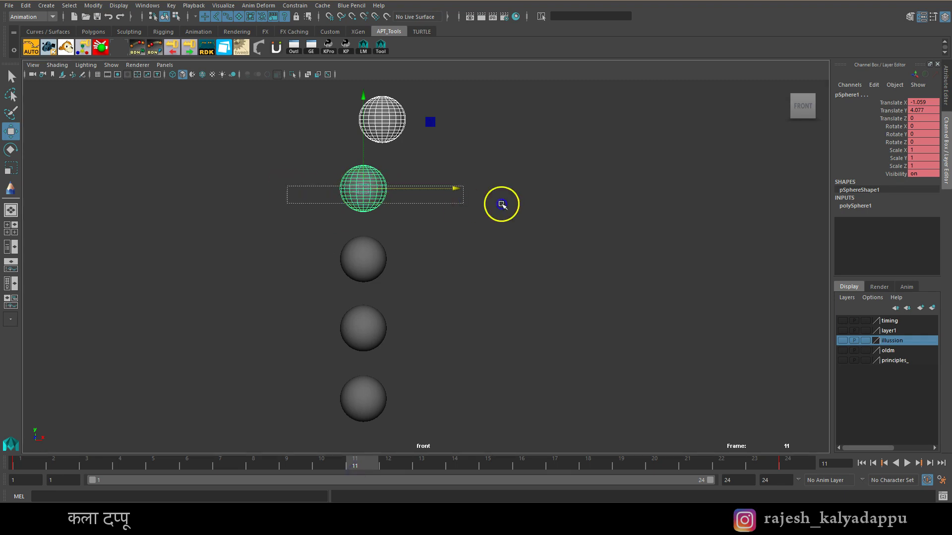
{"action": "left_click_drag", "start_coordinate": [282, 174], "coordinate": [486, 202]}
{"action": "left_click_drag", "start_coordinate": [258, 112], "coordinate": [486, 130]}
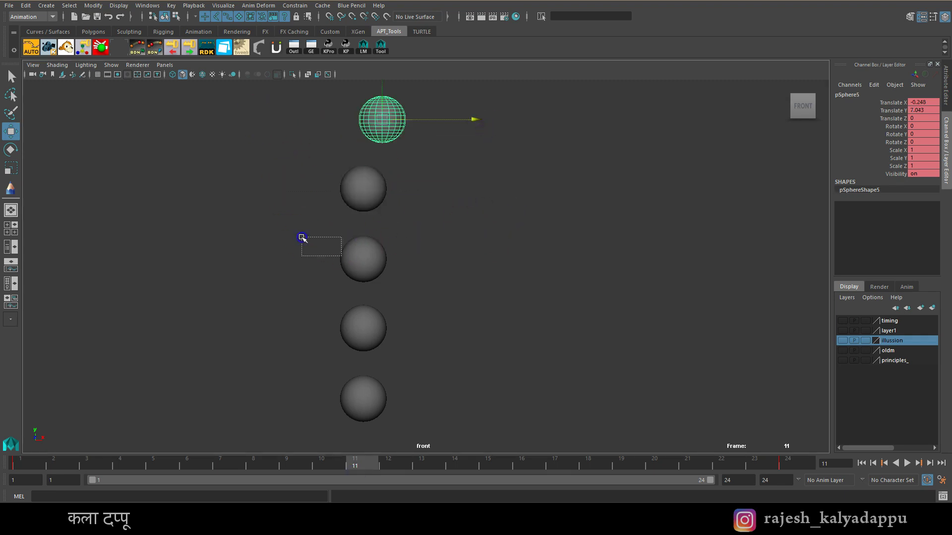
{"action": "left_click_drag", "start_coordinate": [302, 238], "coordinate": [471, 301]}
{"action": "left_click_drag", "start_coordinate": [376, 464], "coordinate": [388, 464]}
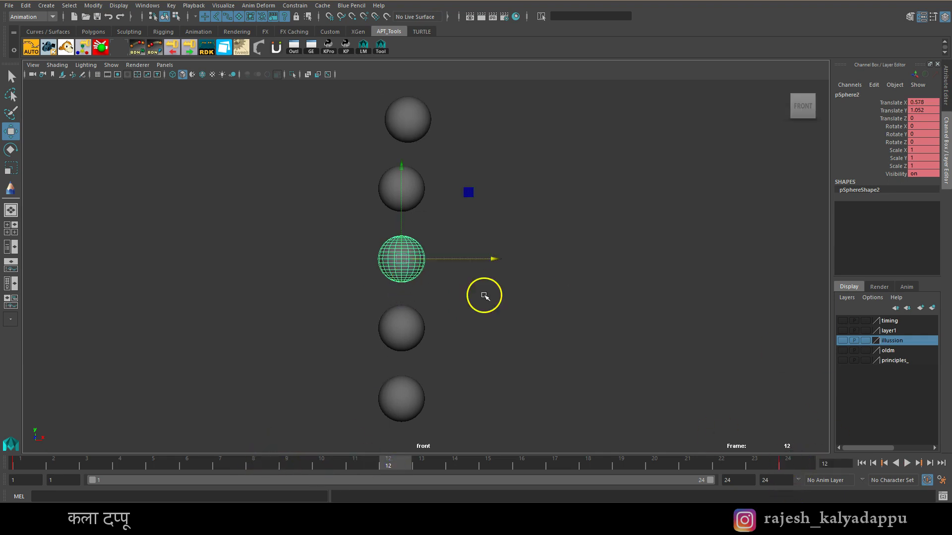
{"action": "left_click_drag", "start_coordinate": [493, 260], "coordinate": [287, 309]}
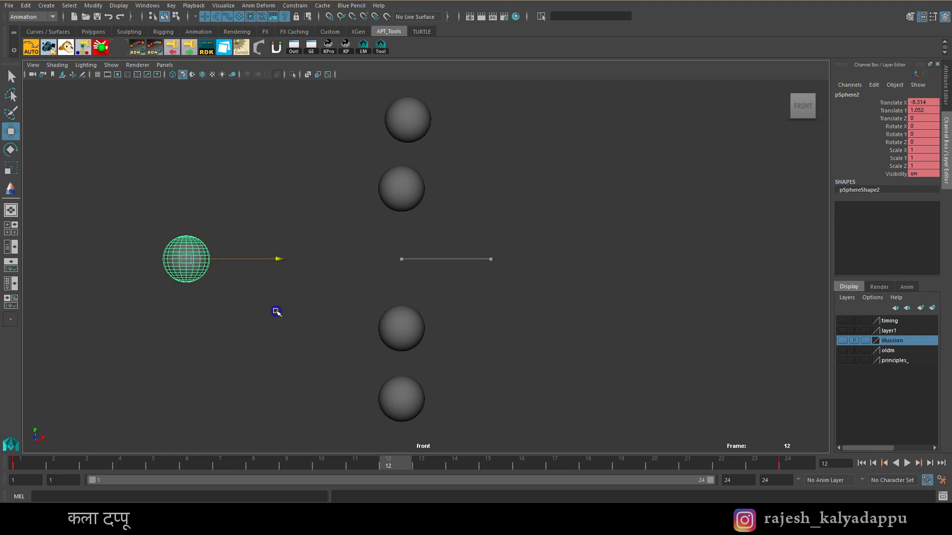
Play back, then scrub from frame 1 through 12 to 24 to check the swing.
{"action": "key", "text": "alt+v"}
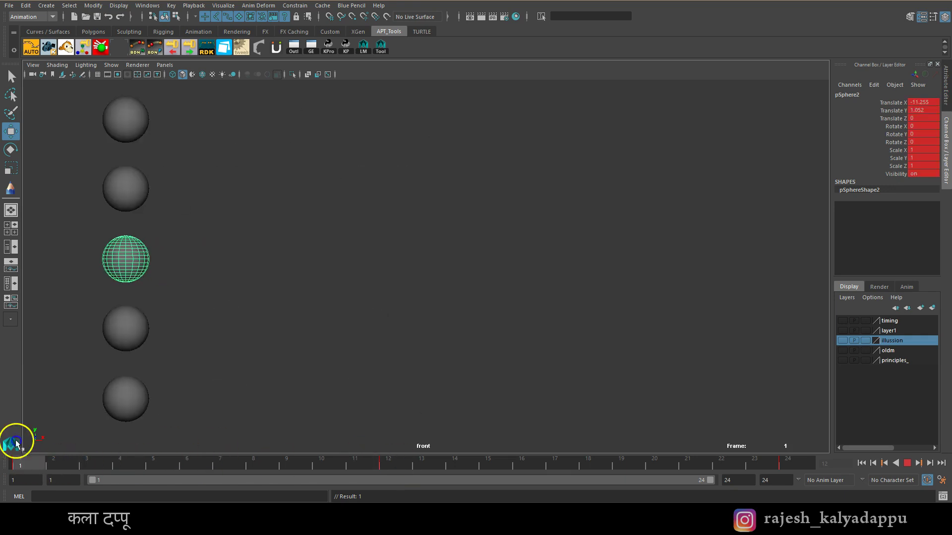
{"action": "key", "text": "alt+v"}
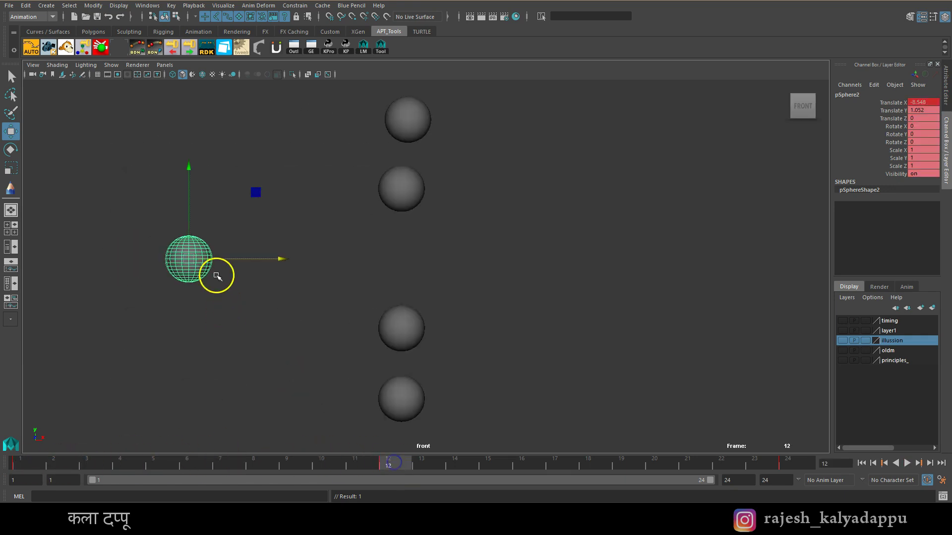
{"action": "left_click", "coordinate": [30, 466]}
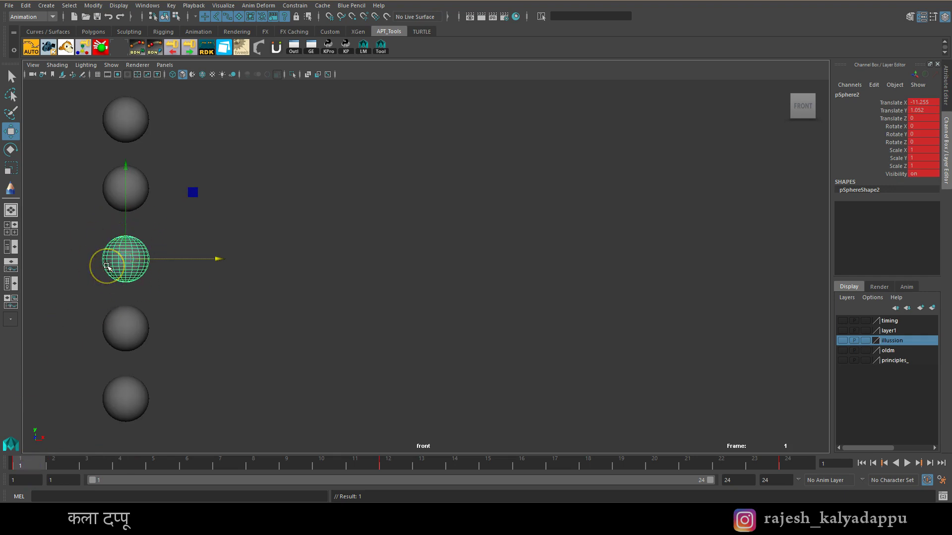
{"action": "left_click", "coordinate": [394, 466]}
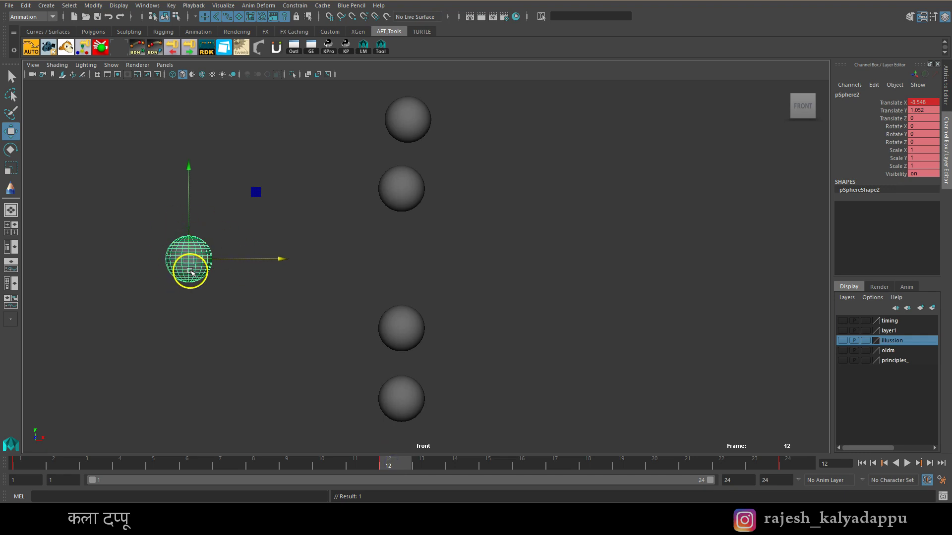
{"action": "left_click_drag", "start_coordinate": [392, 467], "coordinate": [787, 466]}
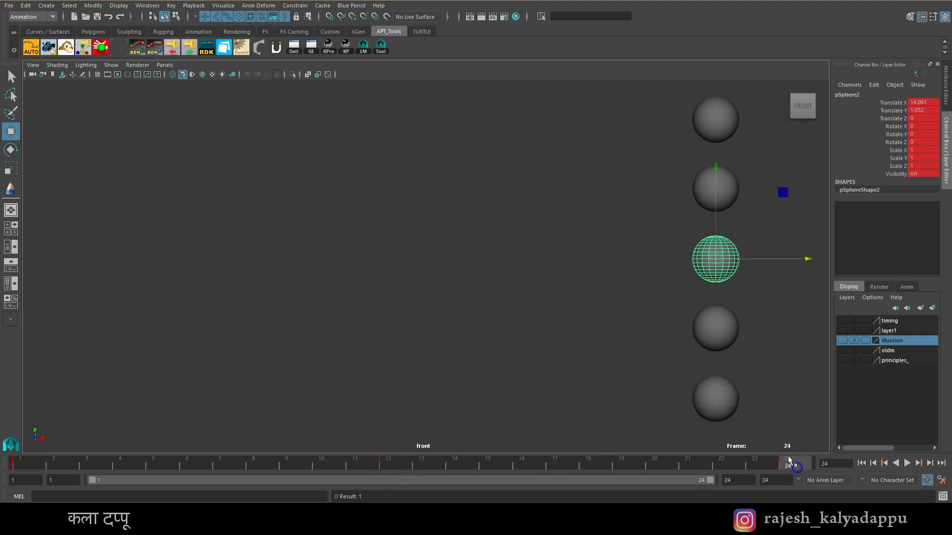
At frame 12, move the fourth sphere right to Translate X 10.322 and compare frames 12 and 24.
{"action": "left_click", "coordinate": [382, 467]}
{"action": "left_click", "coordinate": [397, 327]}
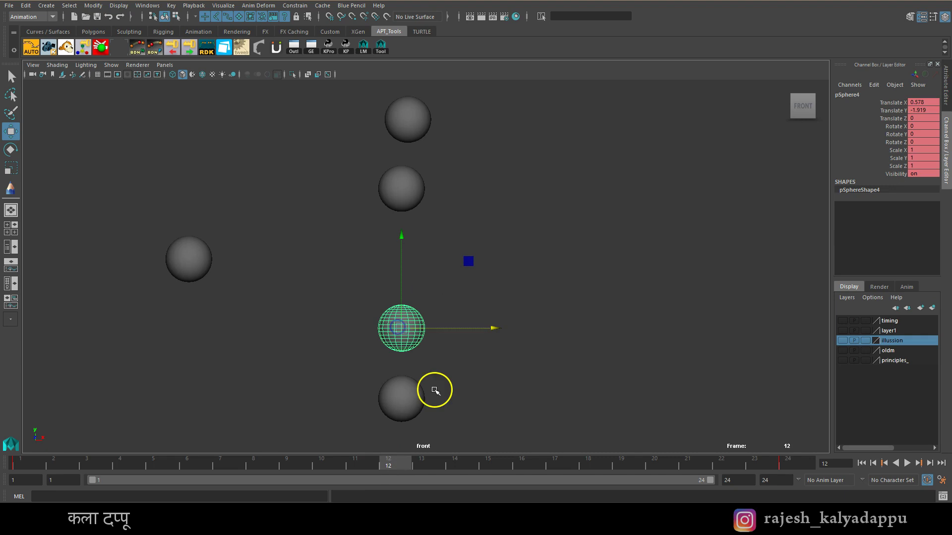
{"action": "left_click_drag", "start_coordinate": [483, 334], "coordinate": [719, 329]}
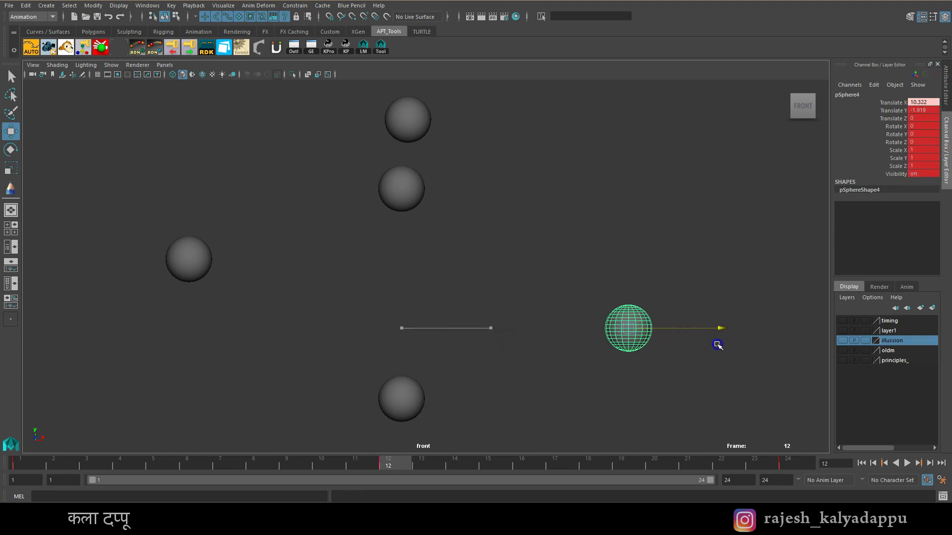
{"action": "left_click", "coordinate": [788, 463]}
{"action": "left_click", "coordinate": [396, 466]}
{"action": "left_click", "coordinate": [788, 464]}
{"action": "left_click", "coordinate": [398, 465]}
{"action": "left_click", "coordinate": [783, 465]}
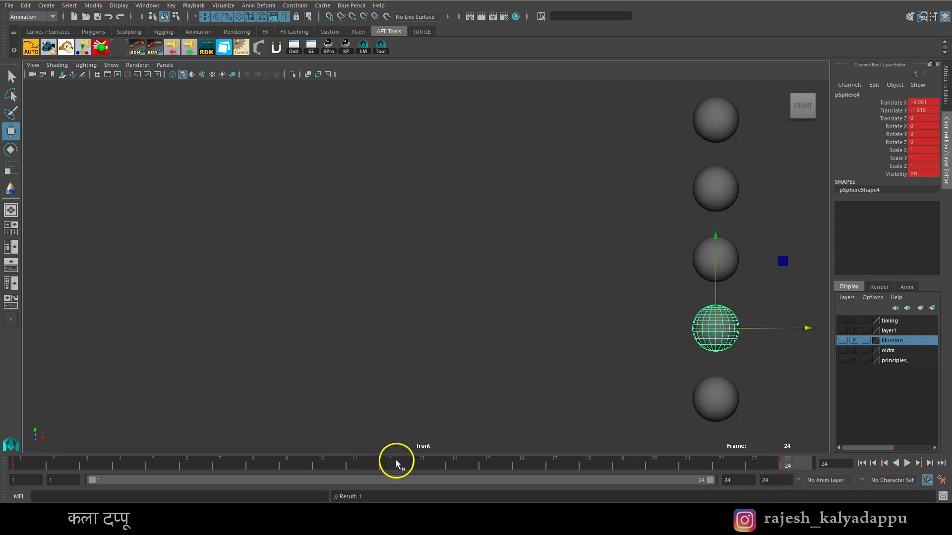
Return to frame 1, deselect, and play and scrub through the whole animation.
{"action": "key", "text": "alt+shift+v"}
{"action": "left_click", "coordinate": [398, 347]}
{"action": "left_click", "coordinate": [907, 463]}
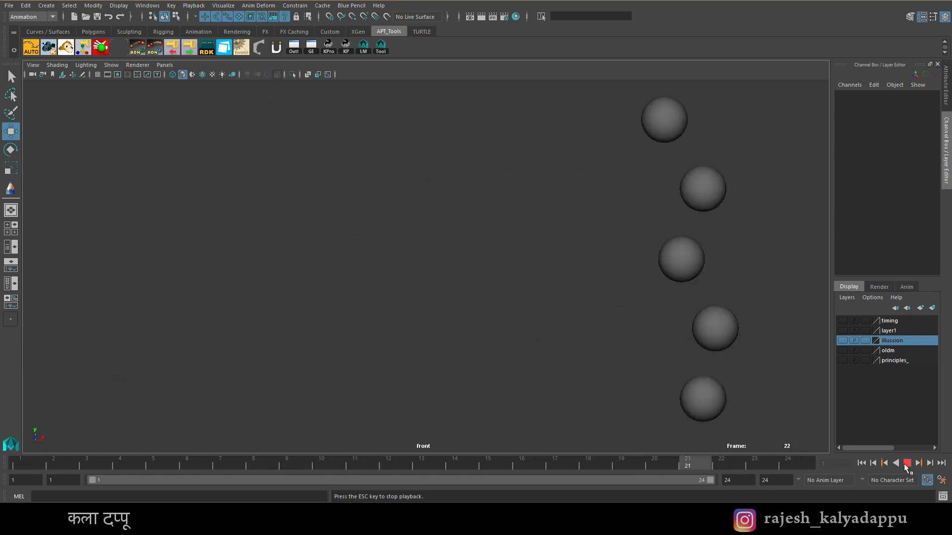
{"action": "left_click", "coordinate": [193, 499]}
{"action": "left_click_drag", "start_coordinate": [34, 472], "coordinate": [825, 480]}
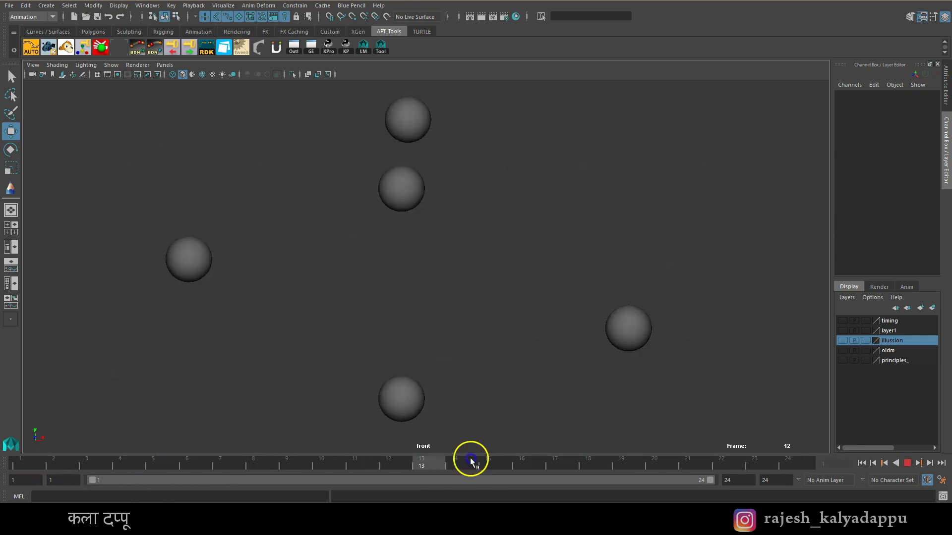
{"action": "left_click", "coordinate": [907, 464]}
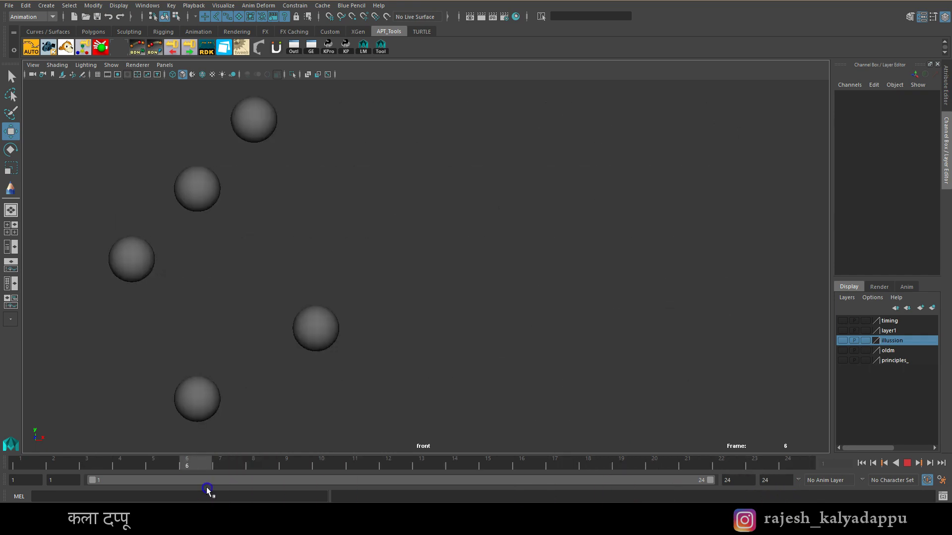
{"action": "left_click", "coordinate": [30, 499]}
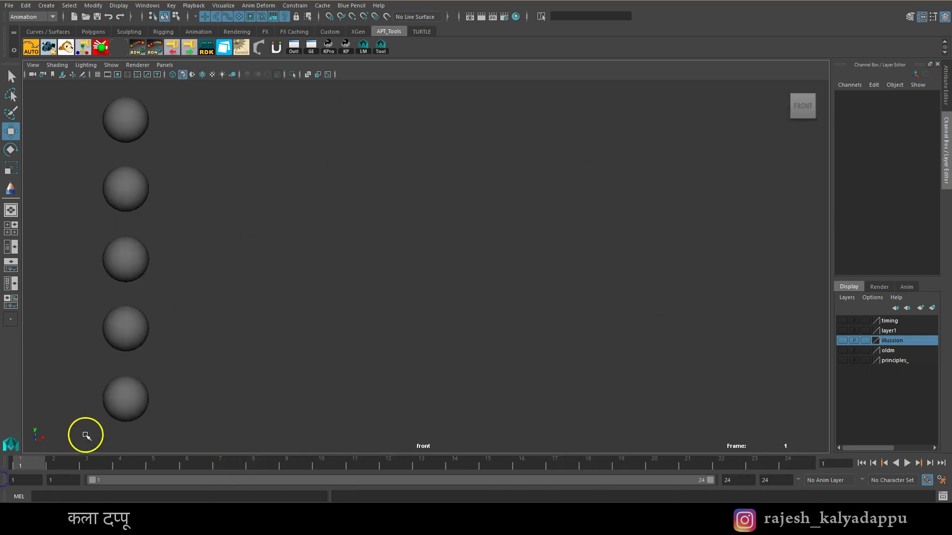
At frame 12, move the bottom sphere right to Translate X 16.321 and compare frames.
{"action": "left_click_drag", "start_coordinate": [85, 435], "coordinate": [116, 404]}
{"action": "mouse_move", "coordinate": [34, 465]}
{"action": "left_mouse_down"}
{"action": "mouse_move", "coordinate": [676, 467]}
{"action": "mouse_move", "coordinate": [347, 478]}
{"action": "mouse_move", "coordinate": [390, 475]}
{"action": "left_mouse_up"}
{"action": "left_click_drag", "start_coordinate": [527, 385], "coordinate": [858, 416]}
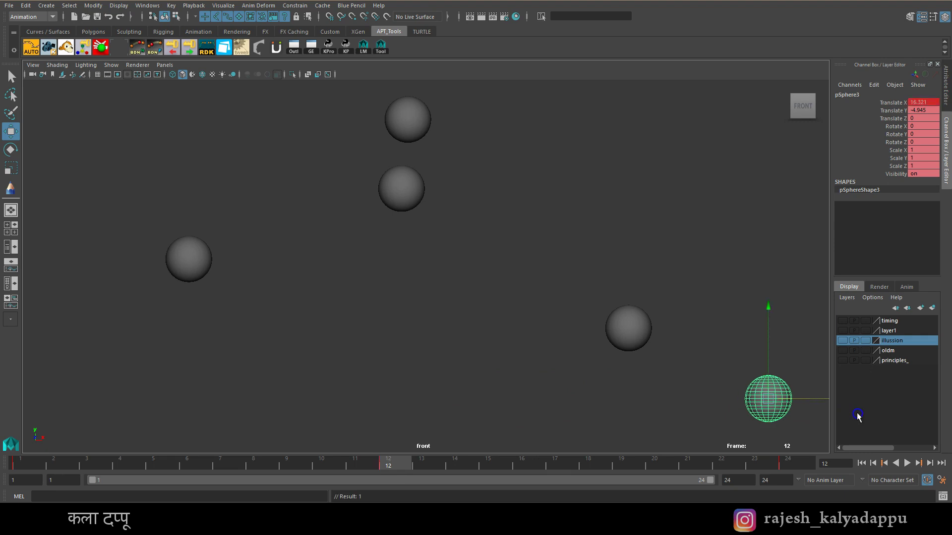
{"action": "mouse_move", "coordinate": [392, 467]}
{"action": "left_mouse_down"}
{"action": "mouse_move", "coordinate": [142, 485]}
{"action": "mouse_move", "coordinate": [416, 485]}
{"action": "mouse_move", "coordinate": [389, 485]}
{"action": "left_mouse_up"}
{"action": "left_click", "coordinate": [796, 459]}
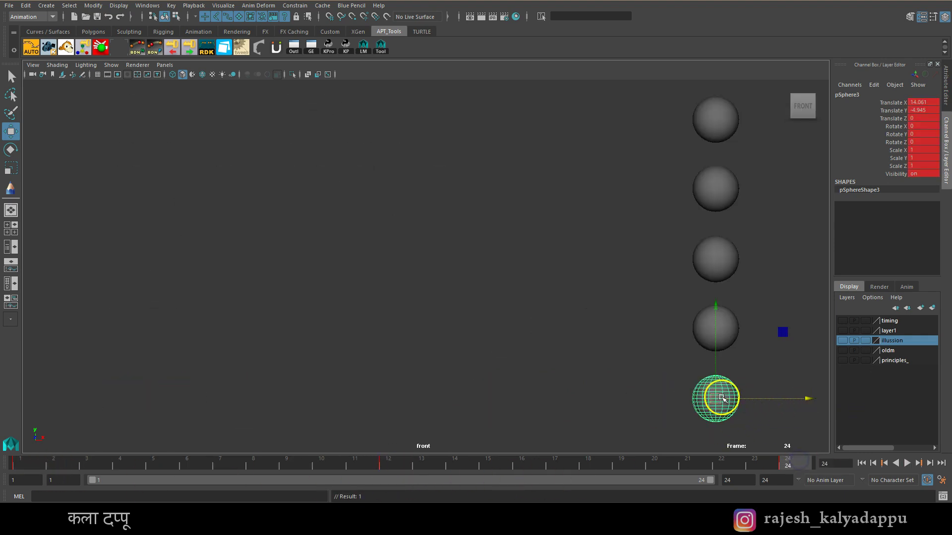
{"action": "left_click", "coordinate": [402, 468]}
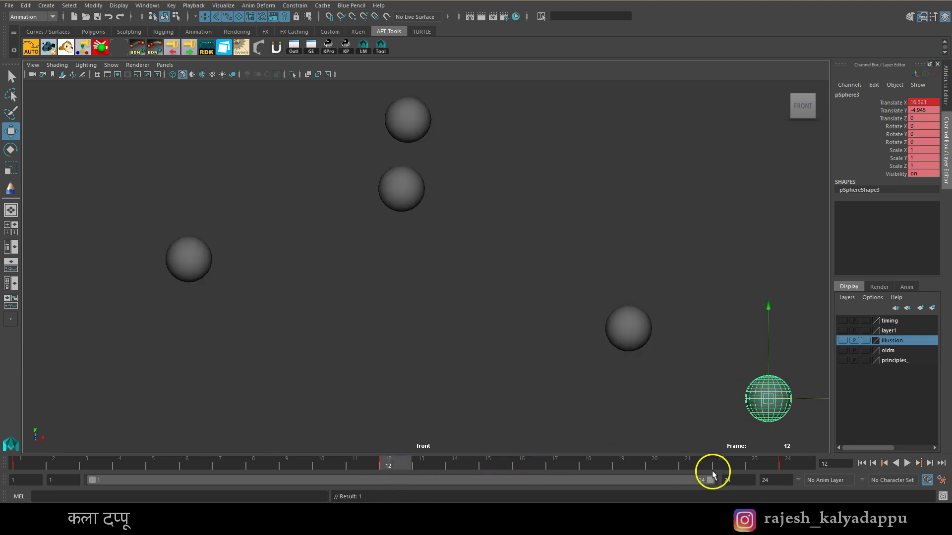
{"action": "left_click", "coordinate": [799, 459]}
Play back the motion, then create a playblast from the time slider.
{"action": "left_click", "coordinate": [907, 463]}
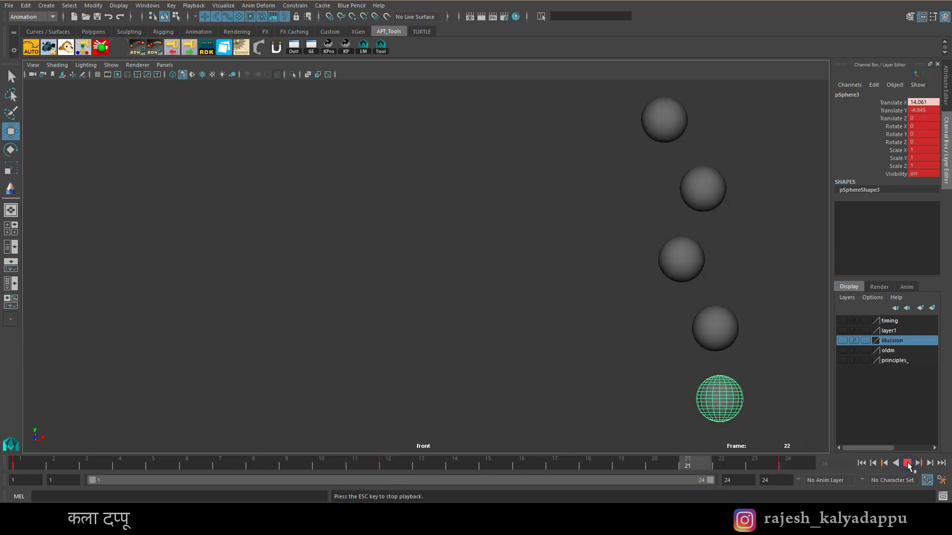
{"action": "left_click", "coordinate": [907, 463]}
{"action": "left_click", "coordinate": [667, 420]}
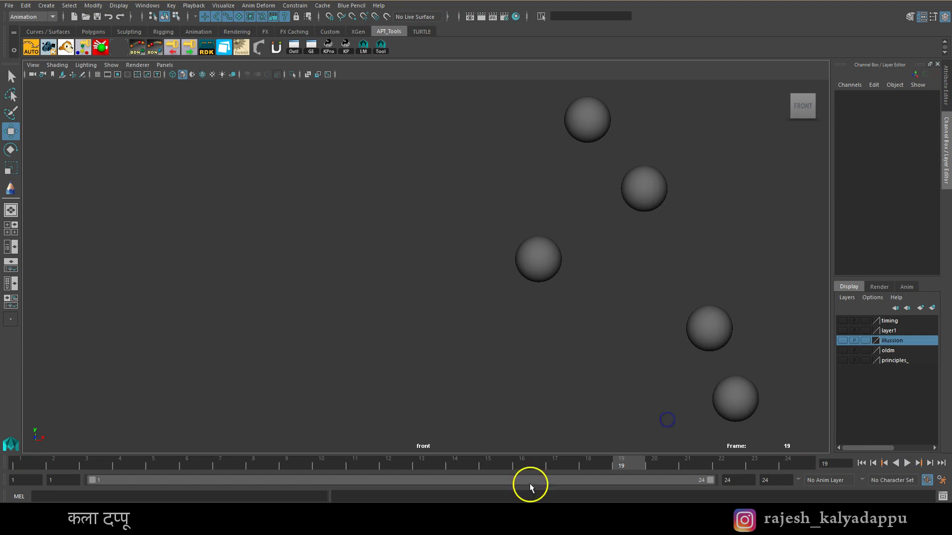
{"action": "right_click", "coordinate": [529, 466]}
{"action": "left_click", "coordinate": [561, 464]}
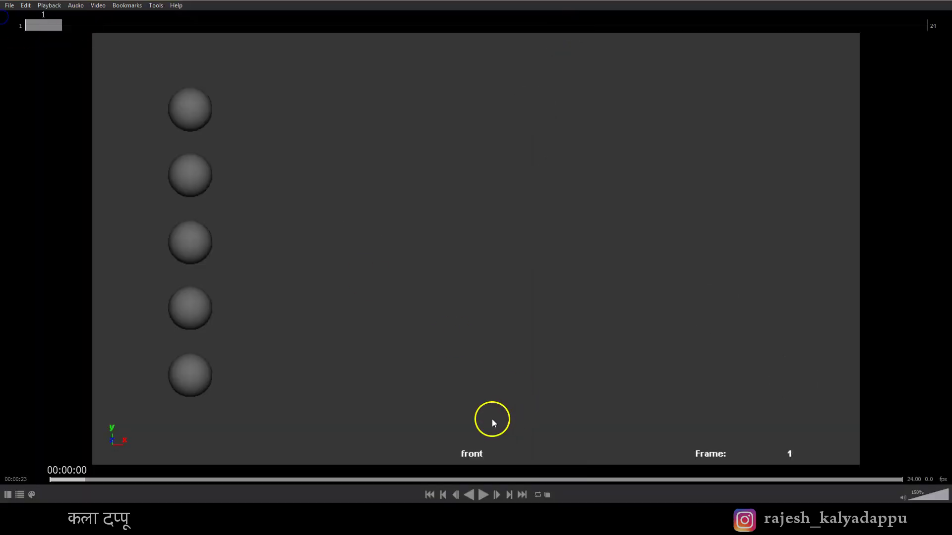
Play and pause the five-sphere playblast, then close the preview window.
{"action": "left_click", "coordinate": [483, 495]}
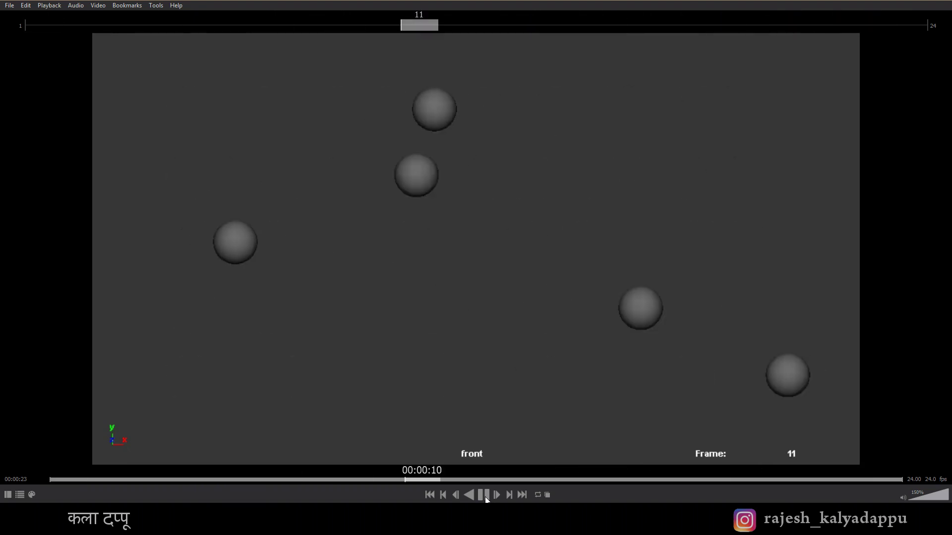
{"action": "left_click", "coordinate": [486, 499]}
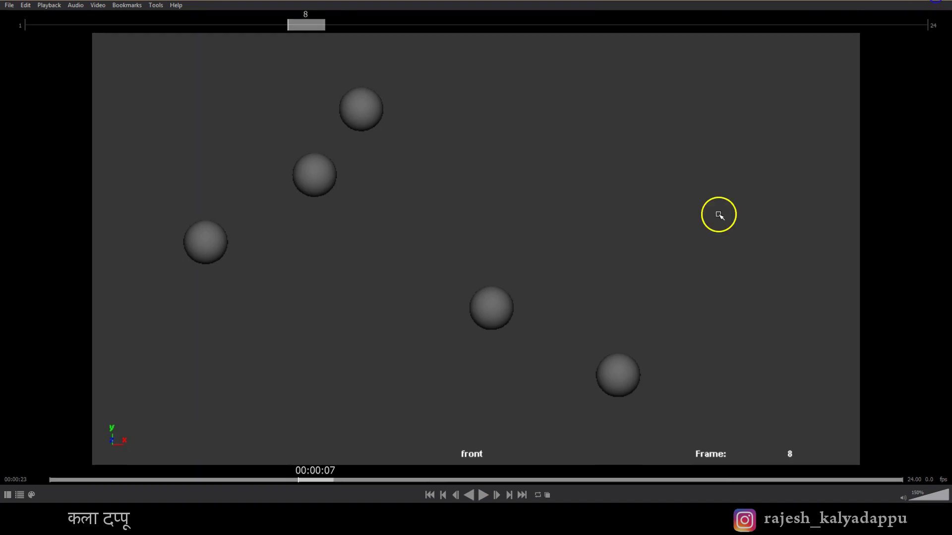
{"action": "key", "text": "alt+F4"}
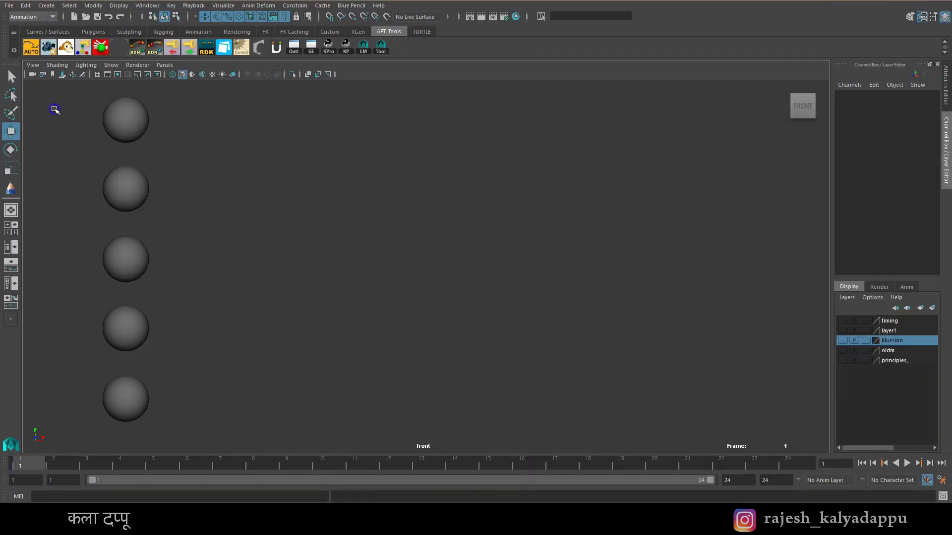
Turn on Ghost Selected for the top sphere from the Visualize menu.
{"action": "left_click", "coordinate": [130, 121]}
{"action": "left_click", "coordinate": [281, 9]}
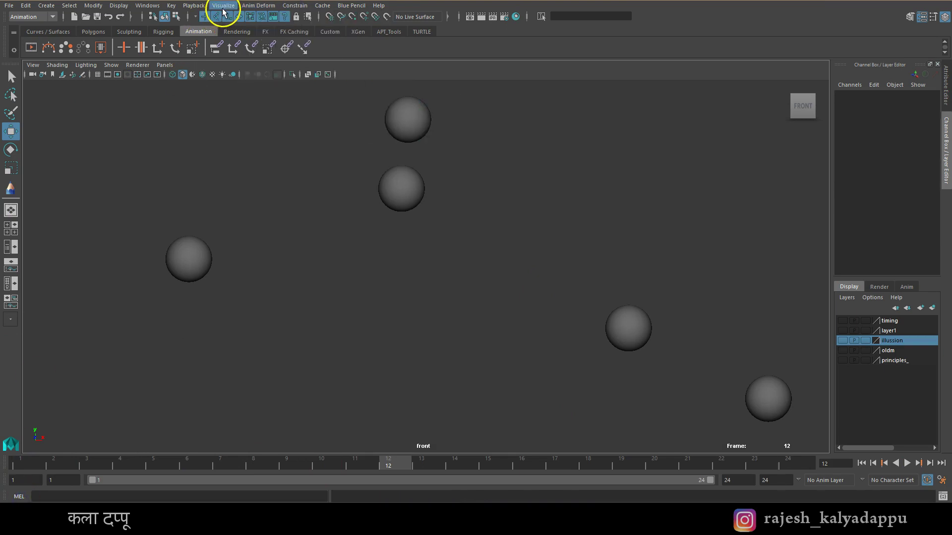
{"action": "left_click", "coordinate": [223, 10]}
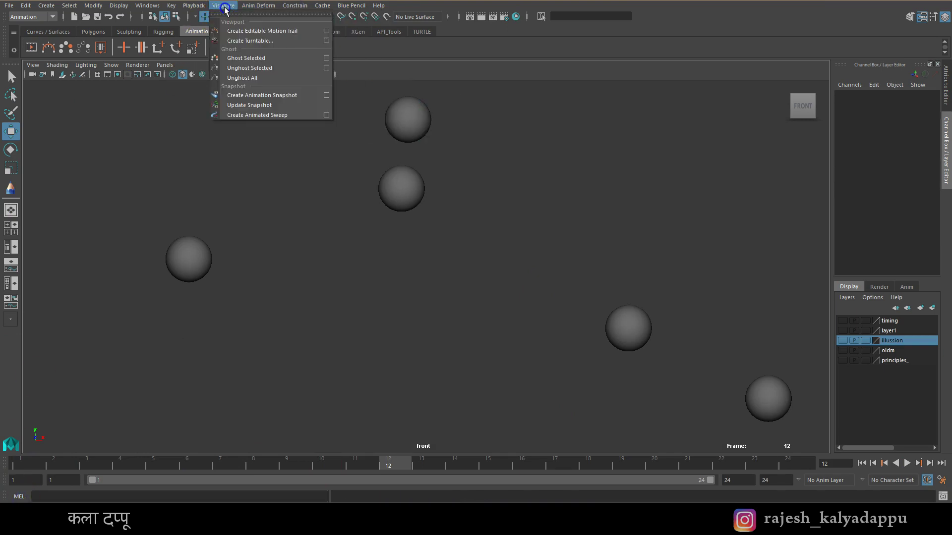
{"action": "left_click", "coordinate": [241, 58]}
{"action": "left_click", "coordinate": [397, 101]}
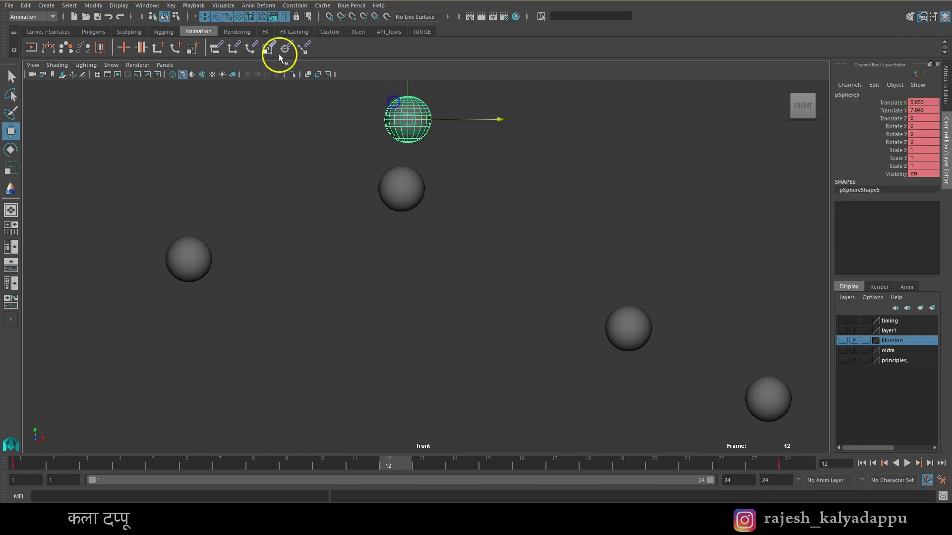
{"action": "left_click", "coordinate": [233, 7]}
{"action": "left_click", "coordinate": [266, 59]}
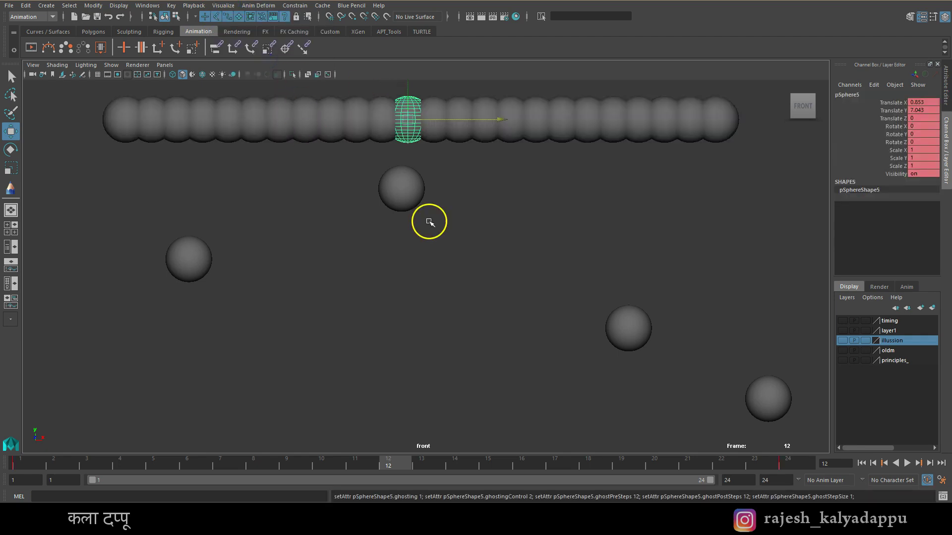
Select the middle sphere and open the Ghost Selected option box.
{"action": "left_click", "coordinate": [415, 188]}
{"action": "left_click", "coordinate": [233, 7]}
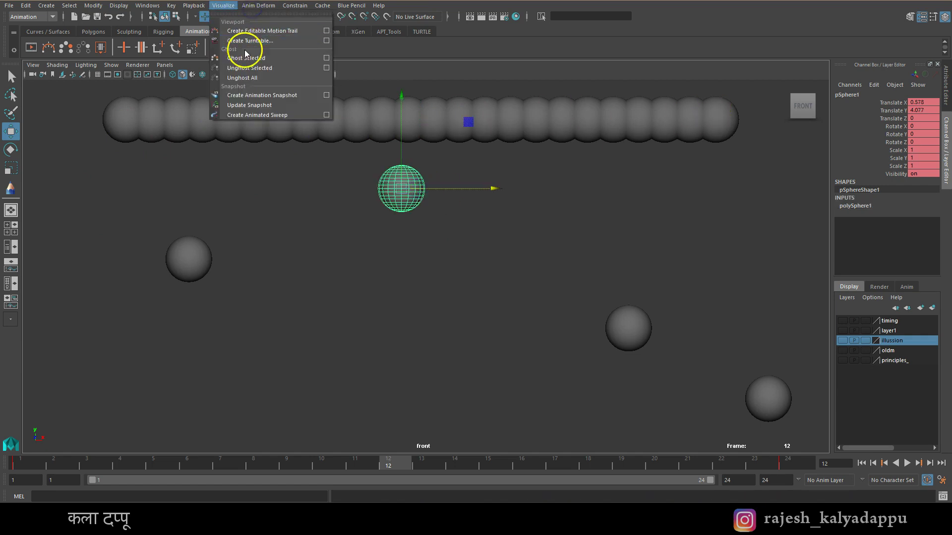
{"action": "left_click", "coordinate": [326, 58]}
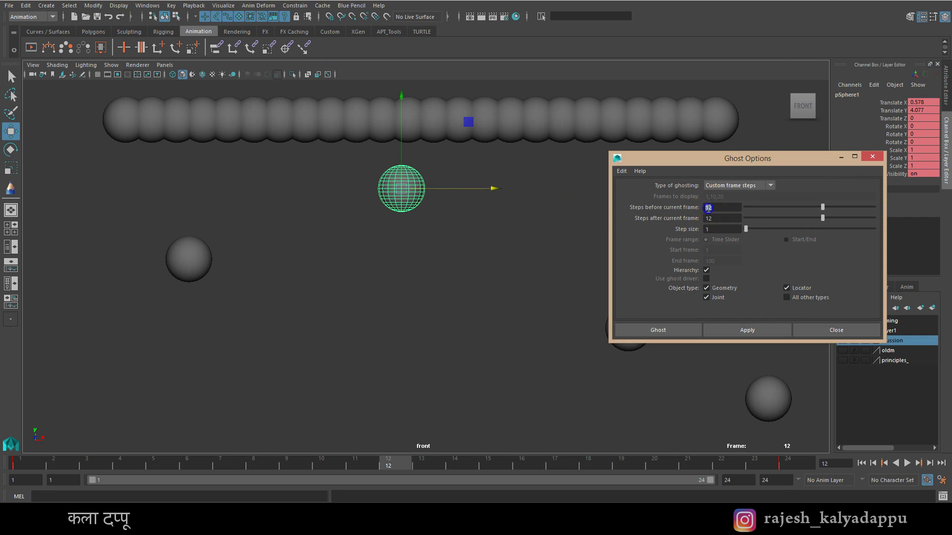
Set 12 ghost steps before and after, and apply ghosting to the middle and remaining spheres.
{"action": "left_click", "coordinate": [390, 465]}
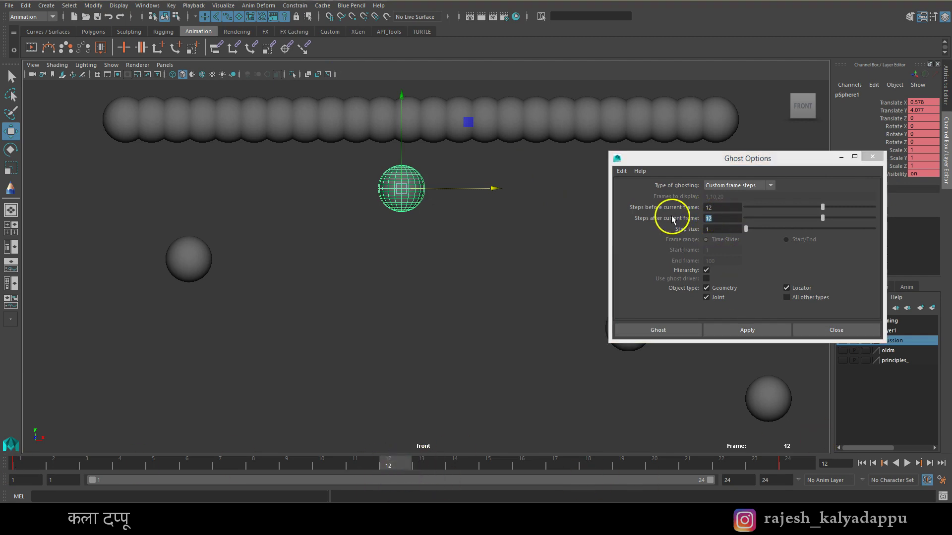
{"action": "left_click", "coordinate": [778, 330]}
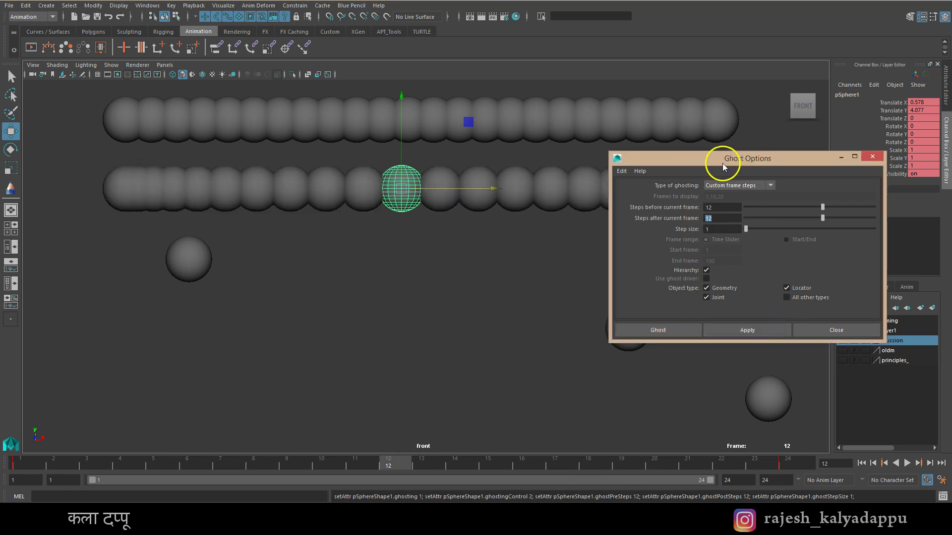
{"action": "left_click_drag", "start_coordinate": [722, 163], "coordinate": [785, 47]}
{"action": "left_click_drag", "start_coordinate": [142, 234], "coordinate": [218, 282]}
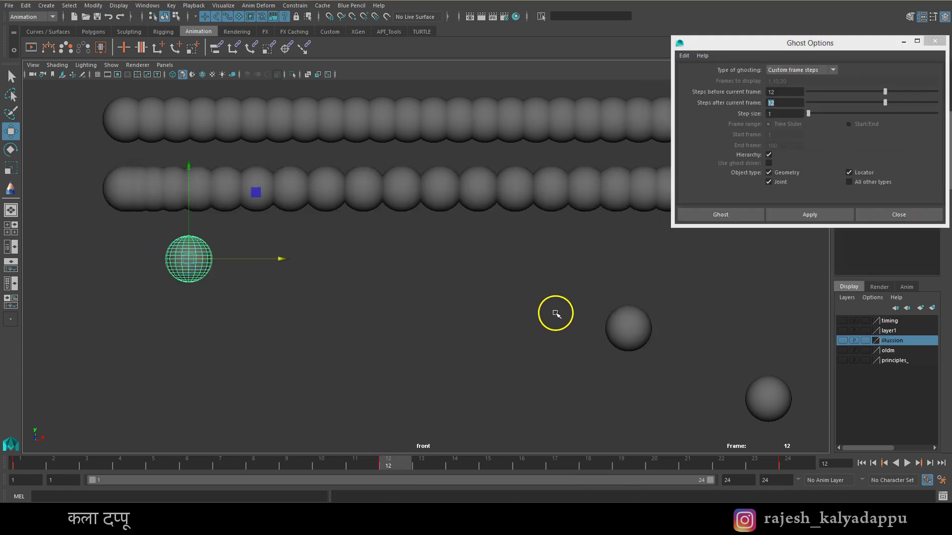
{"action": "left_click", "coordinate": [628, 328], "text": "shift"}
{"action": "left_click", "coordinate": [768, 399], "text": "shift"}
{"action": "left_click", "coordinate": [791, 214]}
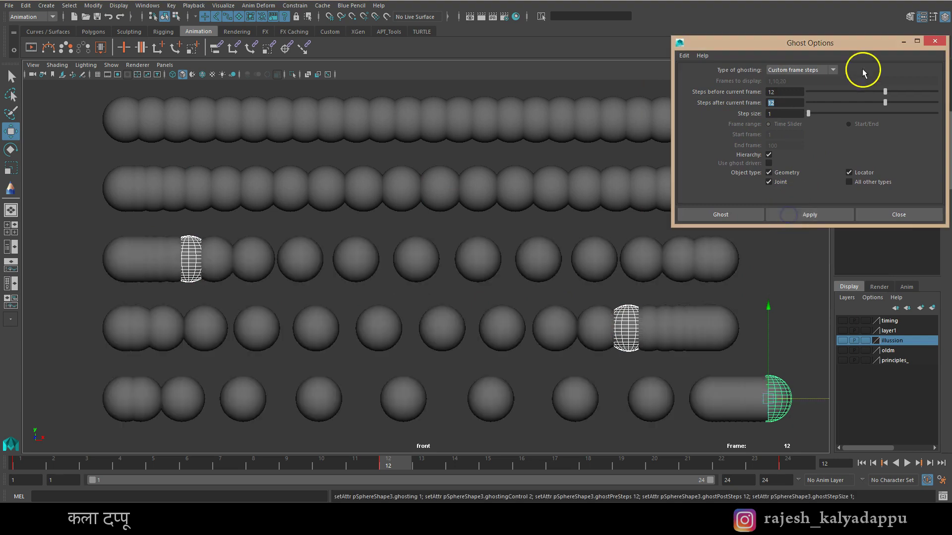
{"action": "left_click", "coordinate": [903, 41]}
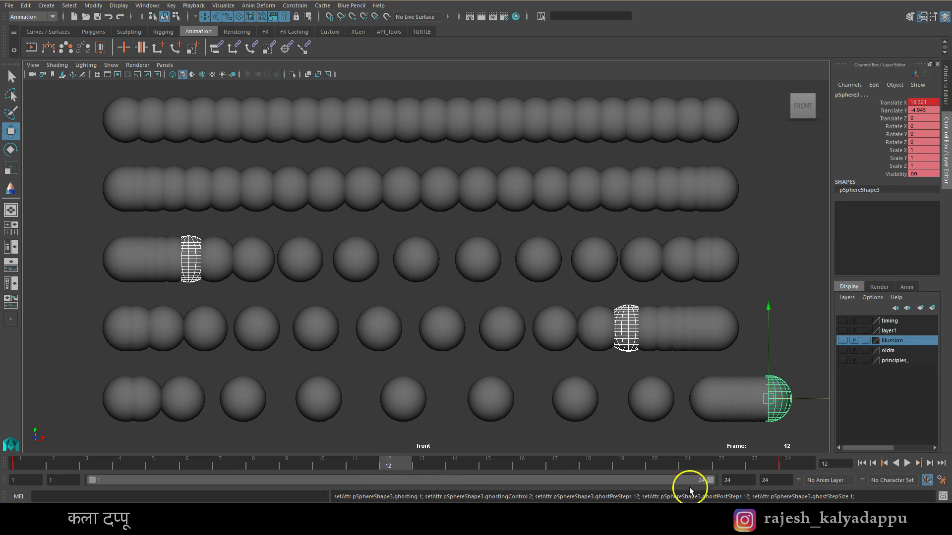
Play the five-row spacing comparison, return to frame 12, and show the principles reference layer.
{"action": "key", "text": "alt+v"}
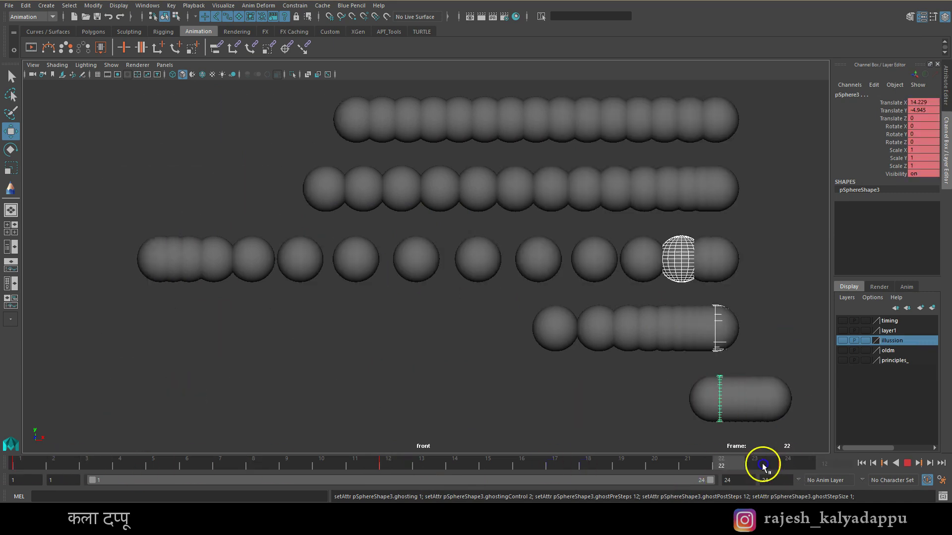
{"action": "left_click_drag", "start_coordinate": [749, 466], "coordinate": [384, 484]}
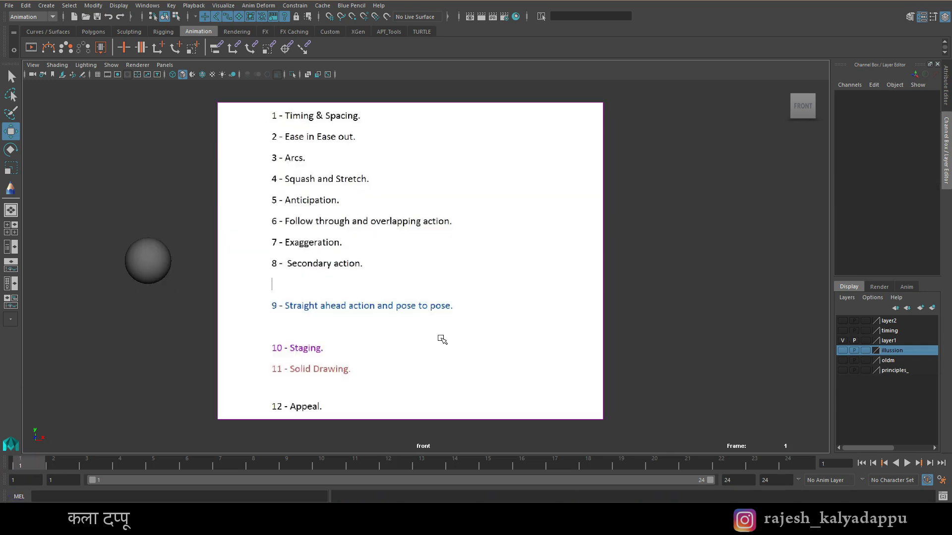
{"action": "left_click", "coordinate": [340, 211]}
Hide the principles list layer and sketch a looping red Blue Pencil stroke in the front view.
{"action": "left_click", "coordinate": [842, 350]}
{"action": "left_click", "coordinate": [11, 194]}
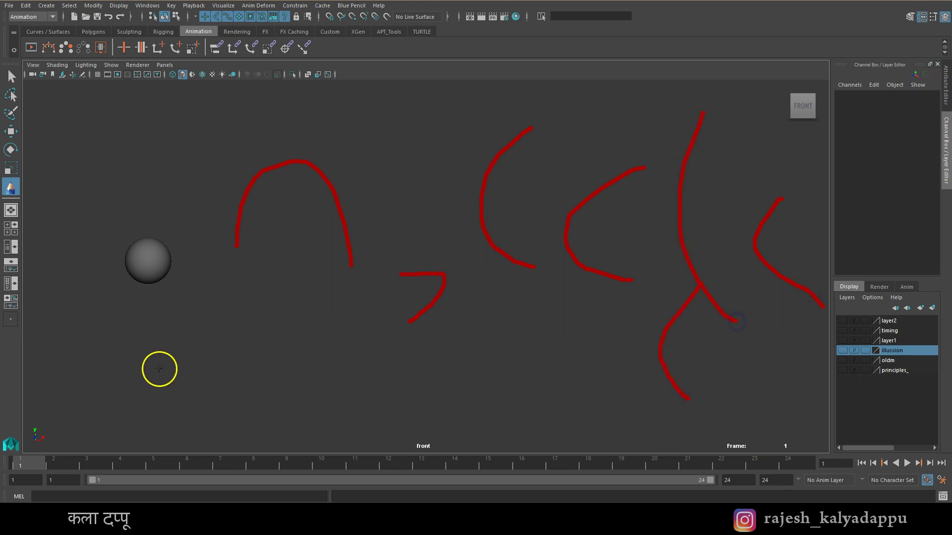
{"action": "left_click_drag", "start_coordinate": [333, 400], "coordinate": [377, 429]}
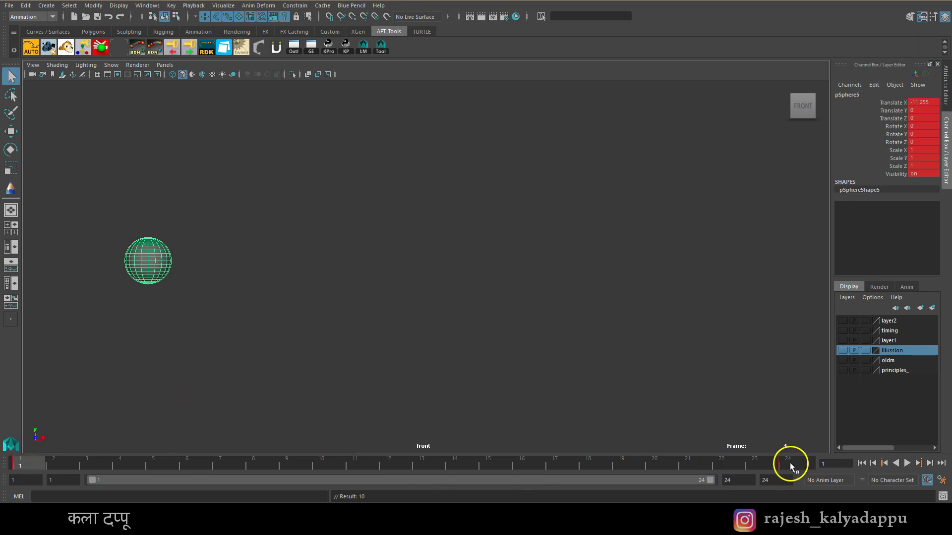
At frame 12, raise pSphere5 to Translate Y 7.02 and set a key.
{"action": "left_click", "coordinate": [786, 464]}
{"action": "left_click", "coordinate": [402, 466]}
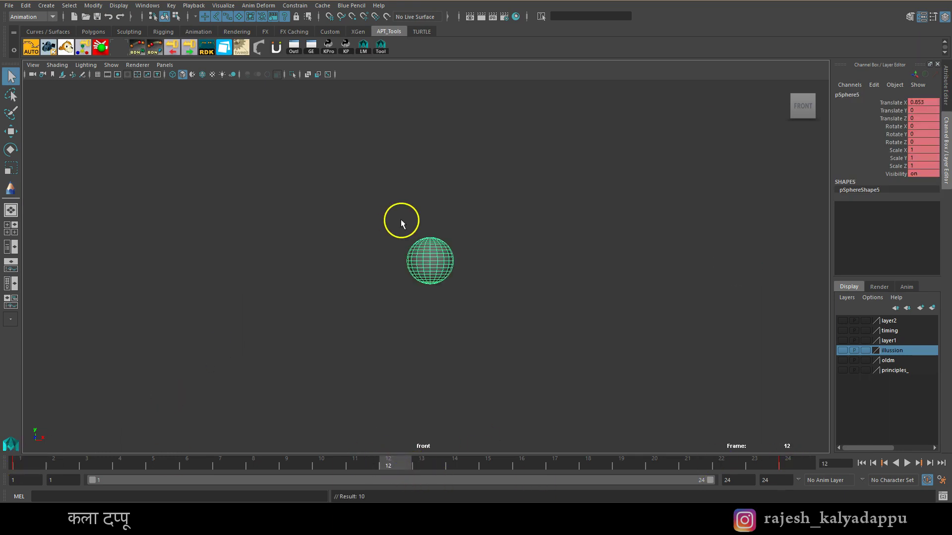
{"action": "key", "text": "w"}
{"action": "left_click_drag", "start_coordinate": [431, 181], "coordinate": [428, 29]}
{"action": "middle_click_drag", "start_coordinate": [506, 238], "coordinate": [495, 270], "text": "alt"}
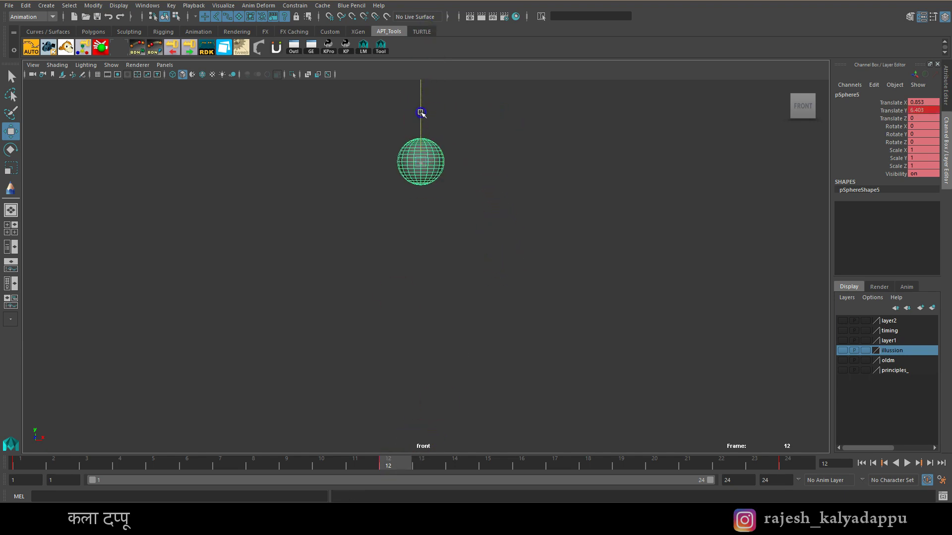
{"action": "left_click_drag", "start_coordinate": [421, 113], "coordinate": [421, 100]}
{"action": "key", "text": "s"}
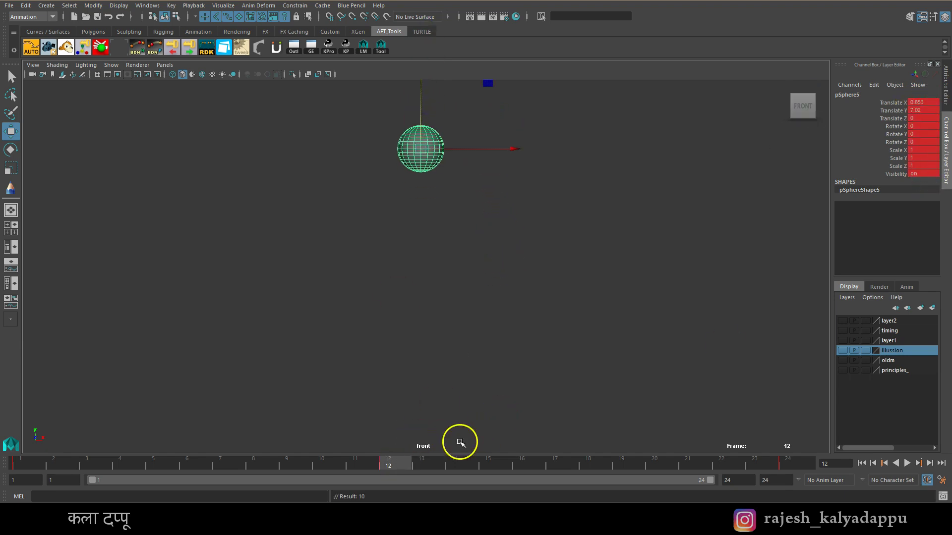
Play back the sphere's arc from frame 1 and open its curves in the Graph Editor.
{"action": "left_click", "coordinate": [862, 463]}
{"action": "left_click", "coordinate": [907, 463]}
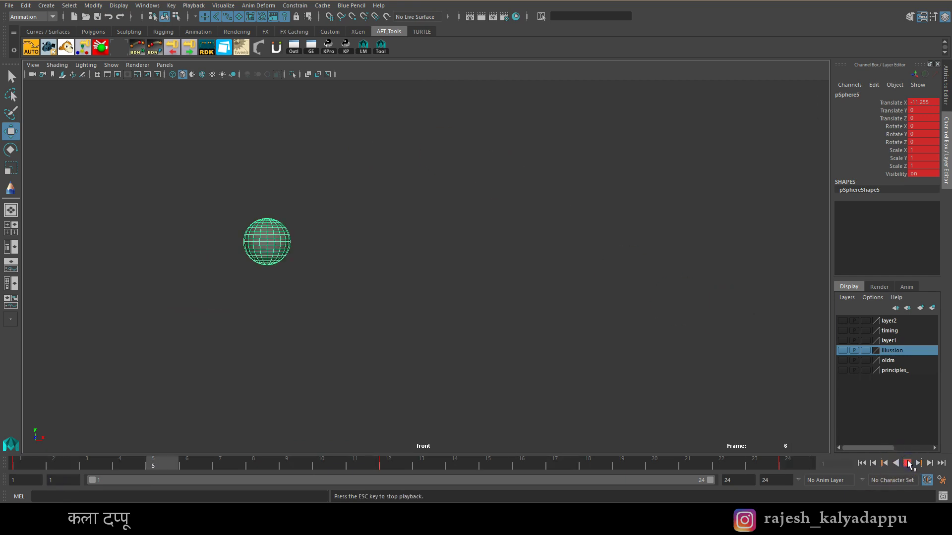
{"action": "left_click", "coordinate": [908, 463]}
{"action": "mouse_move", "coordinate": [25, 464]}
{"action": "left_mouse_down"}
{"action": "mouse_move", "coordinate": [282, 470]}
{"action": "mouse_move", "coordinate": [20, 464]}
{"action": "left_mouse_up"}
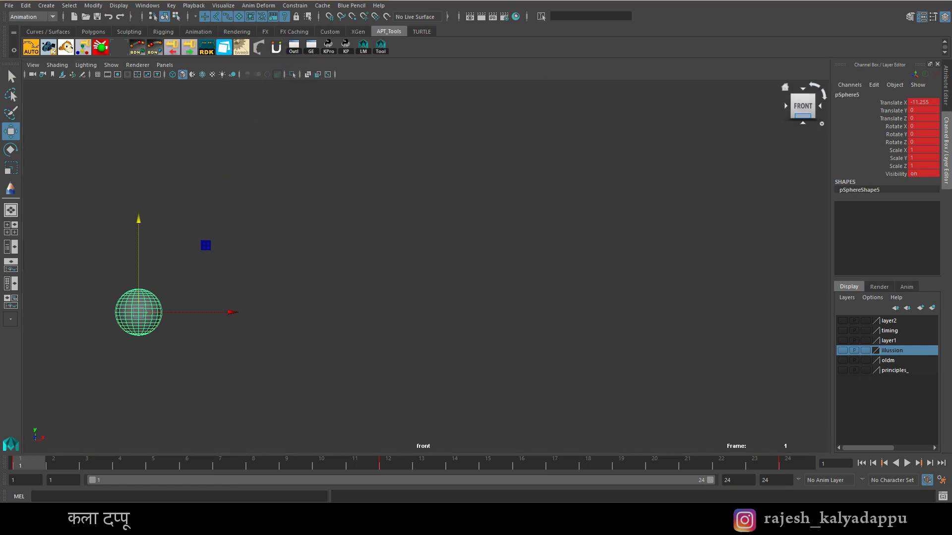
{"action": "key", "text": "shift+g"}
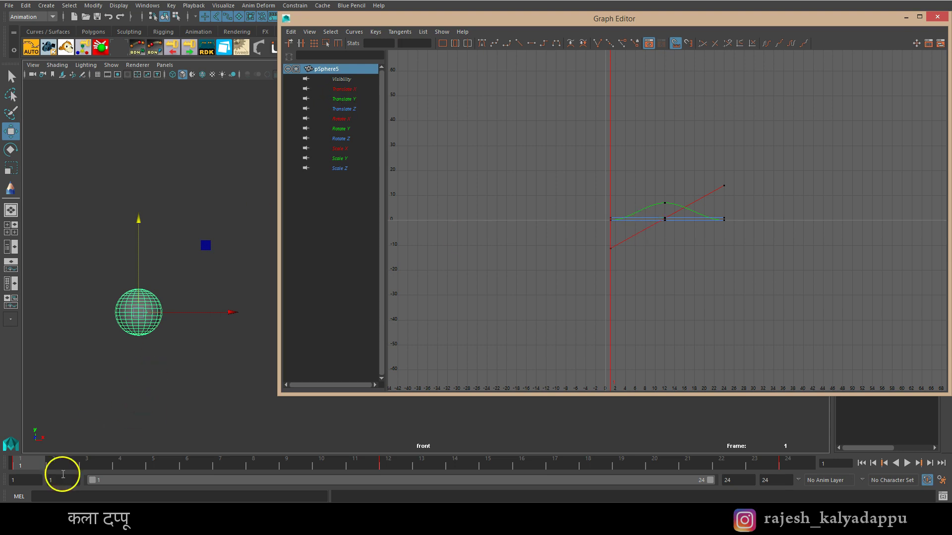
Select all curve keys, close the Graph Editor, and play the sphere's arc once.
{"action": "left_click_drag", "start_coordinate": [570, 164], "coordinate": [858, 341]}
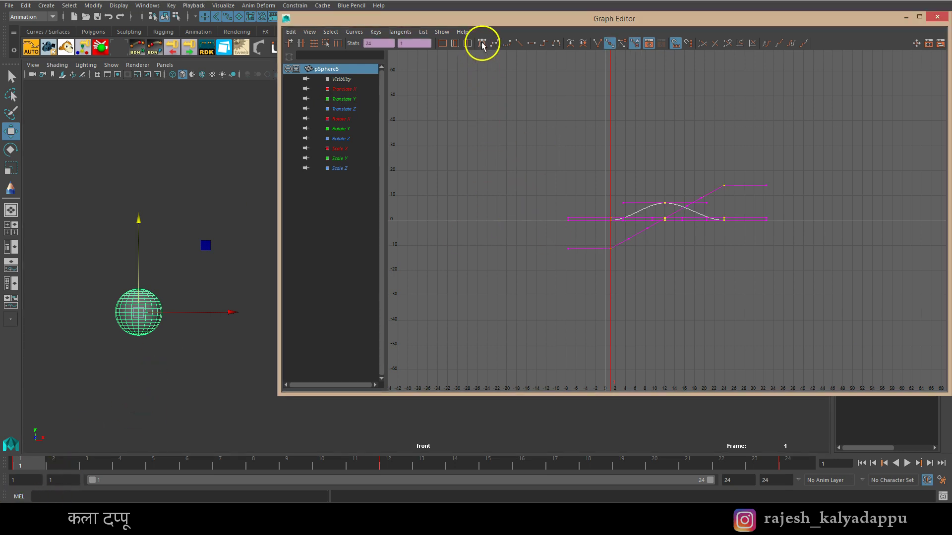
{"action": "left_click", "coordinate": [905, 18]}
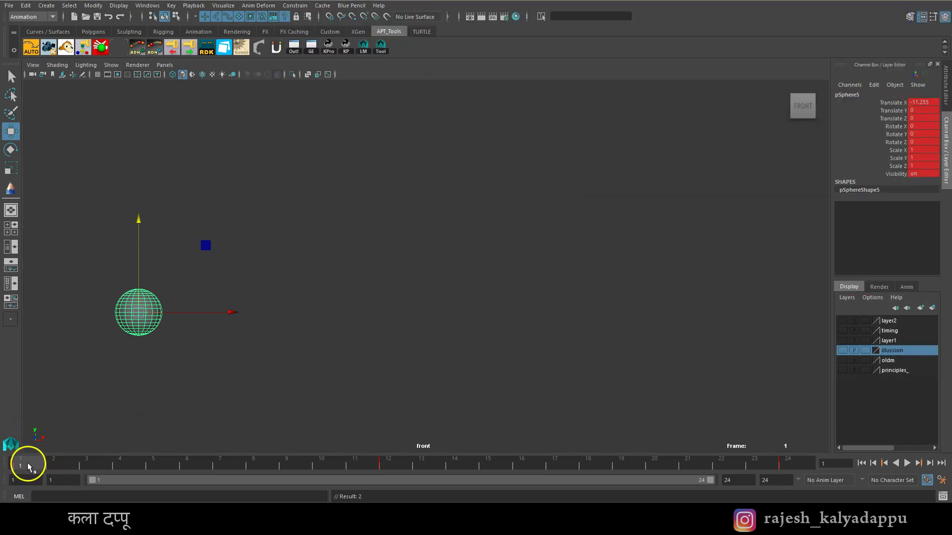
{"action": "left_click", "coordinate": [391, 469]}
{"action": "left_click", "coordinate": [907, 463]}
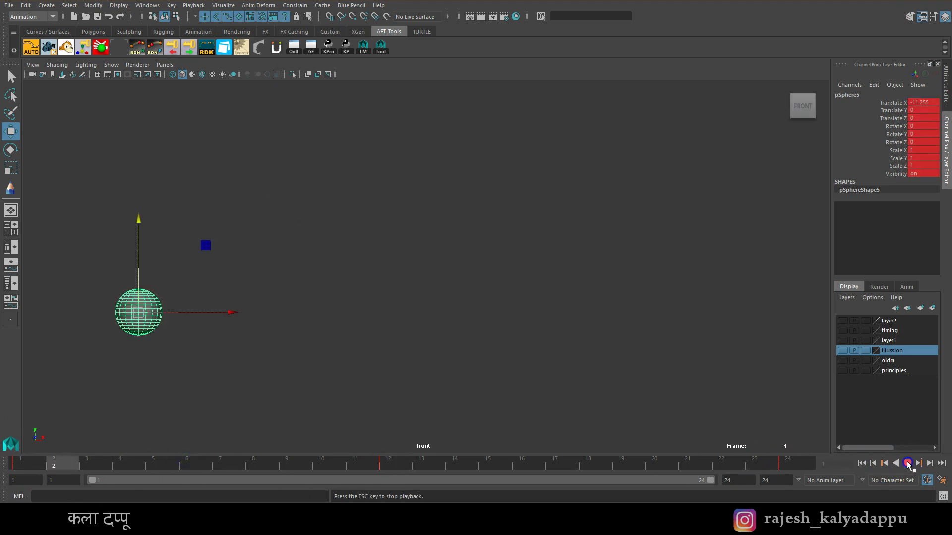
{"action": "left_click", "coordinate": [907, 463]}
At the frame-12 peak, turn on ghosting for the sphere from the Animation shelf.
{"action": "mouse_move", "coordinate": [28, 462]}
{"action": "left_mouse_down"}
{"action": "mouse_move", "coordinate": [401, 488]}
{"action": "mouse_move", "coordinate": [403, 478]}
{"action": "left_mouse_up"}
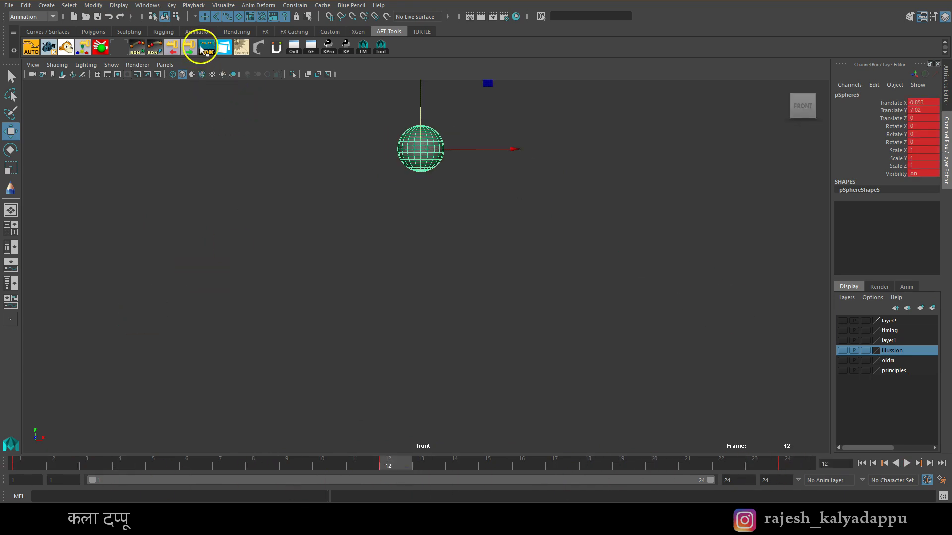
{"action": "left_click", "coordinate": [198, 31]}
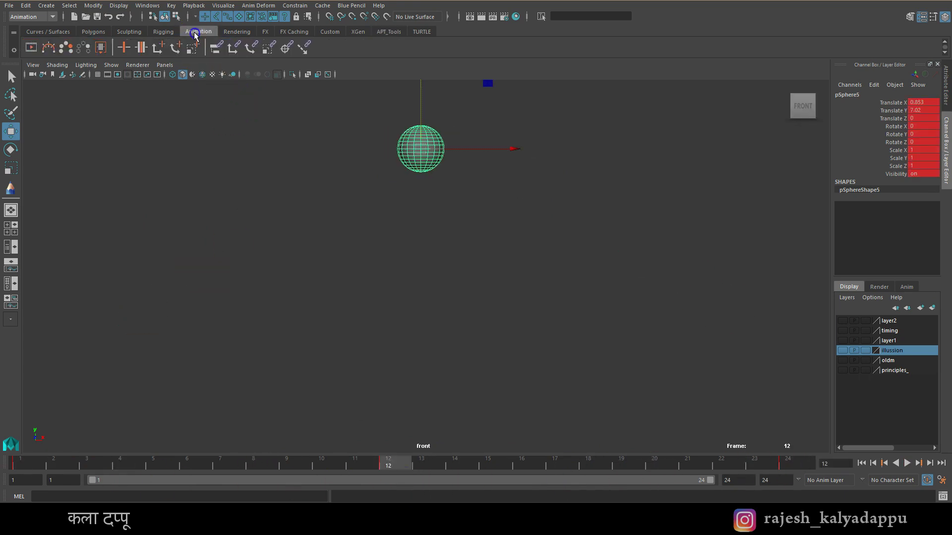
{"action": "left_click", "coordinate": [66, 47]}
Play the ghosted arc, then steepen the first Translate Y key's tangent in the Graph Editor.
{"action": "key", "text": "alt+v"}
{"action": "left_click_drag", "start_coordinate": [444, 461], "coordinate": [392, 479]}
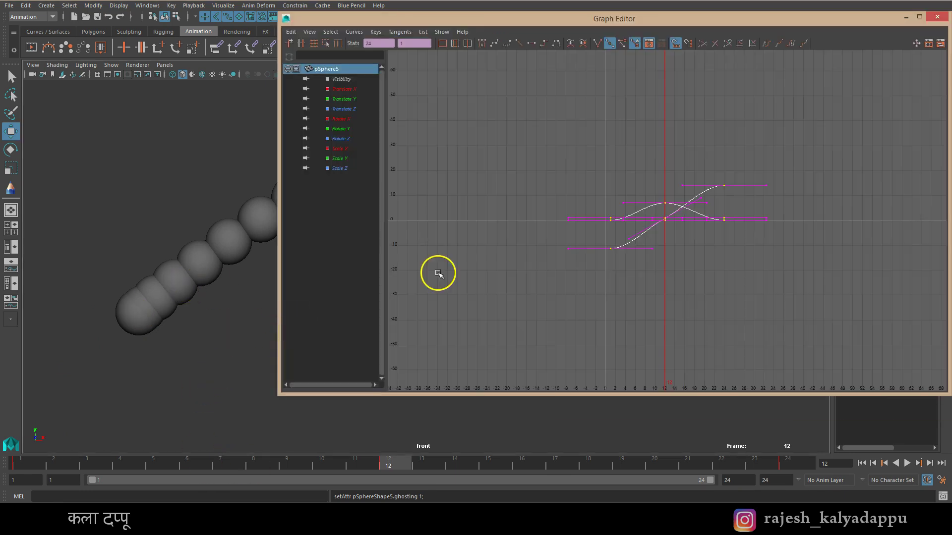
{"action": "left_click", "coordinate": [342, 98]}
{"action": "key", "text": "f"}
{"action": "key", "text": "f"}
{"action": "left_click_drag", "start_coordinate": [435, 313], "coordinate": [505, 372]}
{"action": "left_click_drag", "start_coordinate": [840, 302], "coordinate": [907, 347]}
{"action": "left_click_drag", "start_coordinate": [413, 294], "coordinate": [495, 393]}
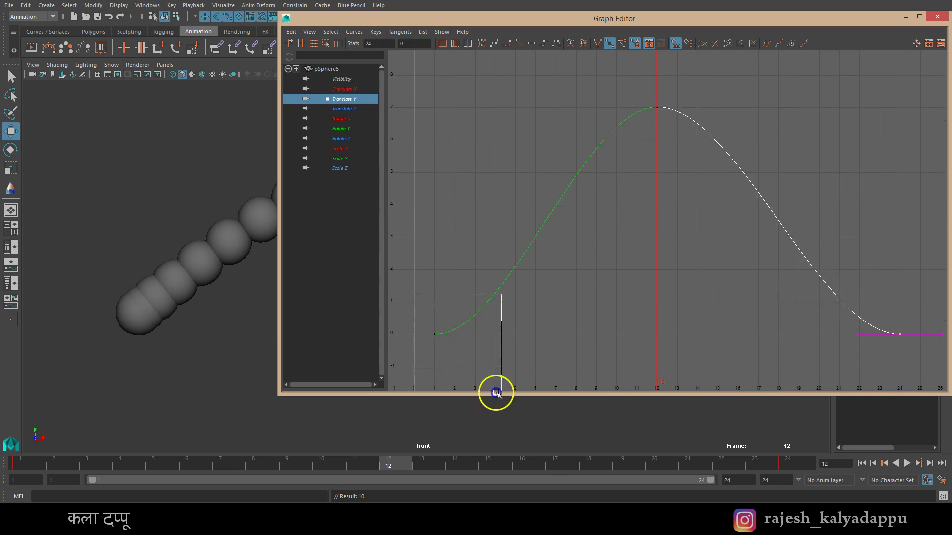
{"action": "middle_click_drag", "start_coordinate": [510, 379], "coordinate": [521, 304]}
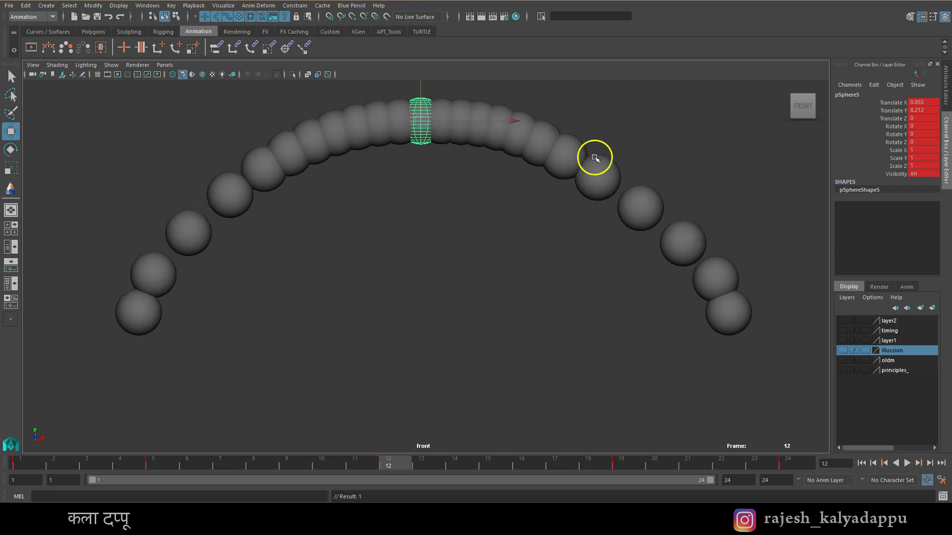
Play the arc, stop at its peak, show layer1's principles list, and return to frame 1.
{"action": "key", "text": "alt+v"}
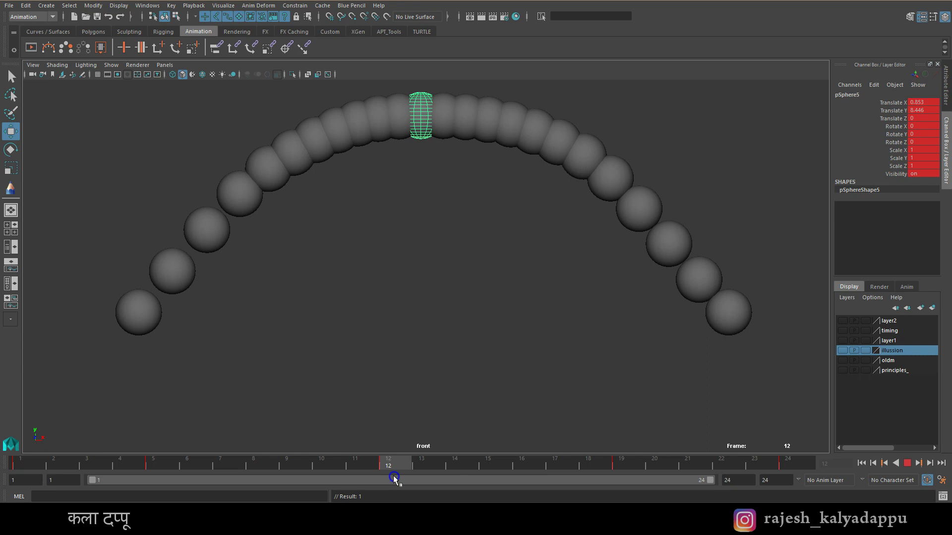
{"action": "key", "text": "alt+v"}
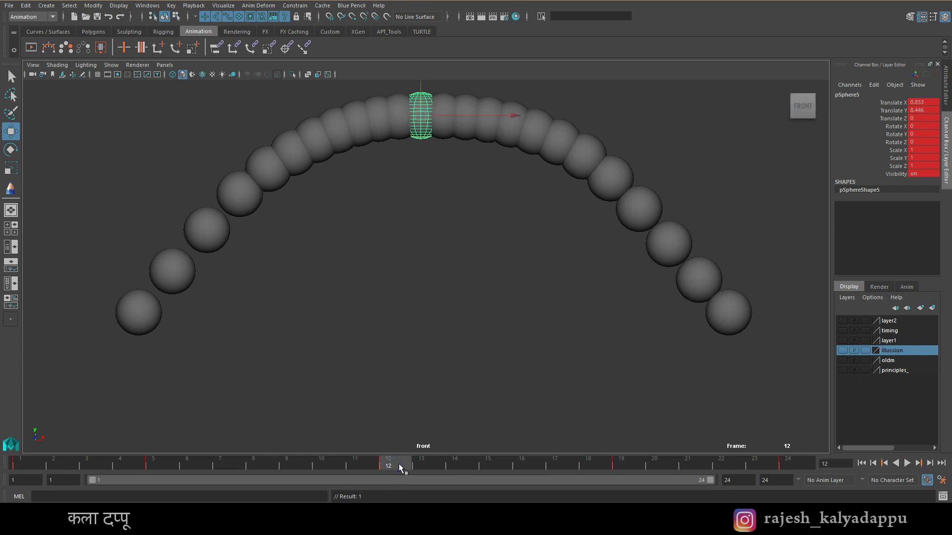
{"action": "key", "text": "alt+v"}
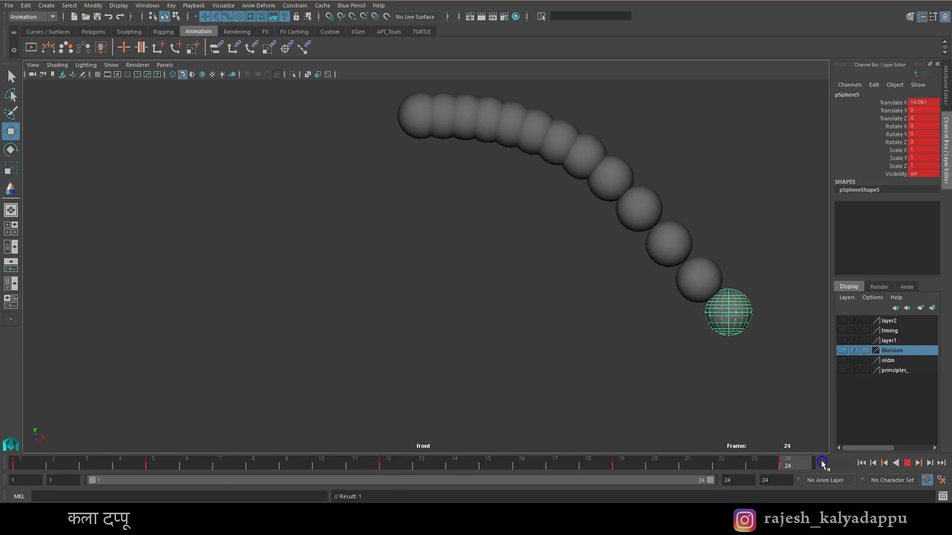
{"action": "left_click", "coordinate": [400, 469]}
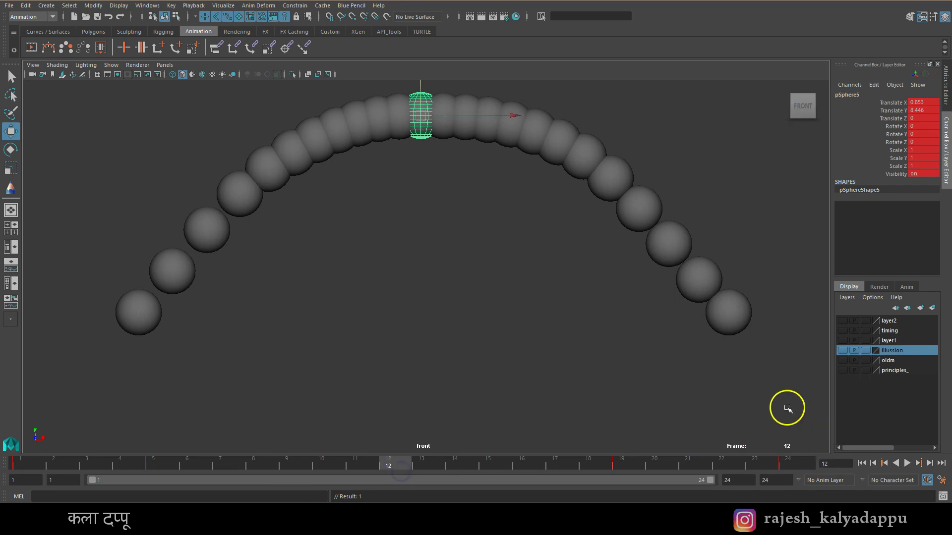
{"action": "left_click", "coordinate": [843, 341]}
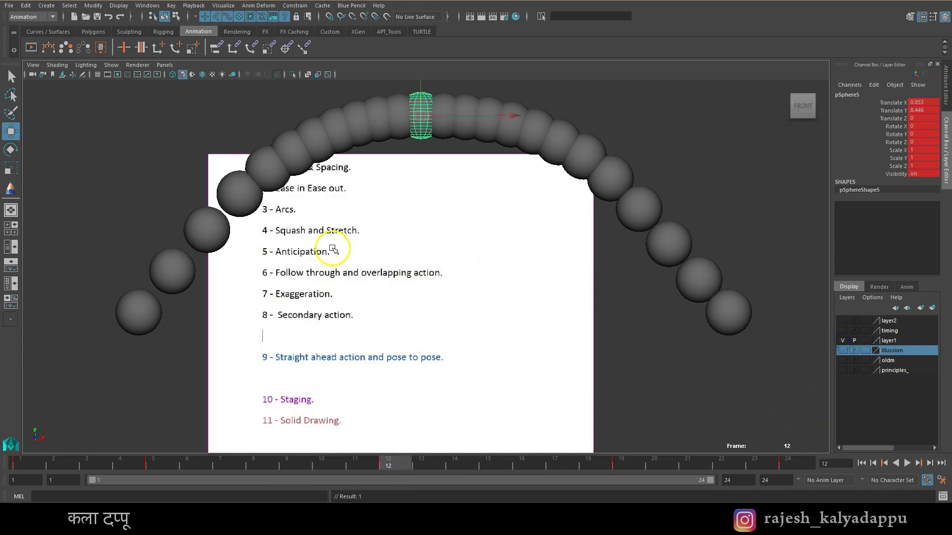
{"action": "left_click_drag", "start_coordinate": [83, 466], "coordinate": [20, 463]}
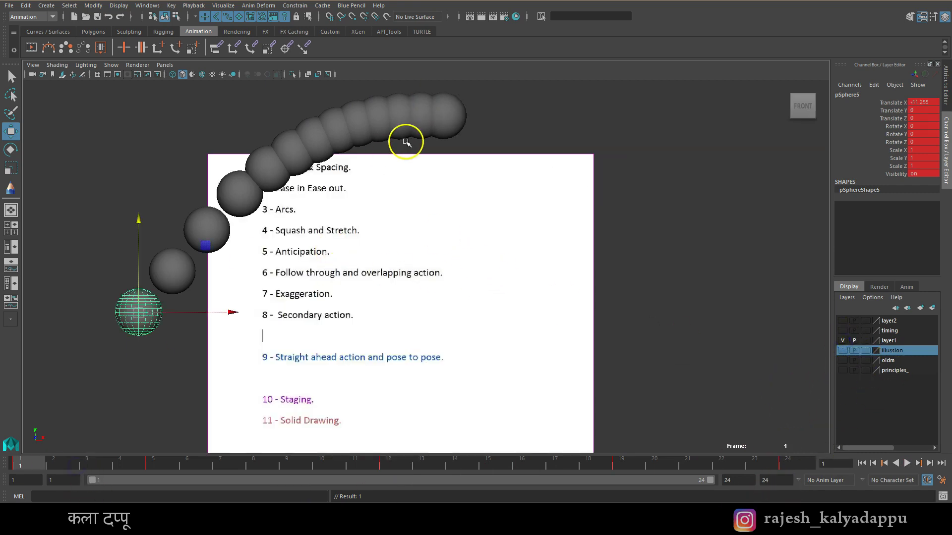